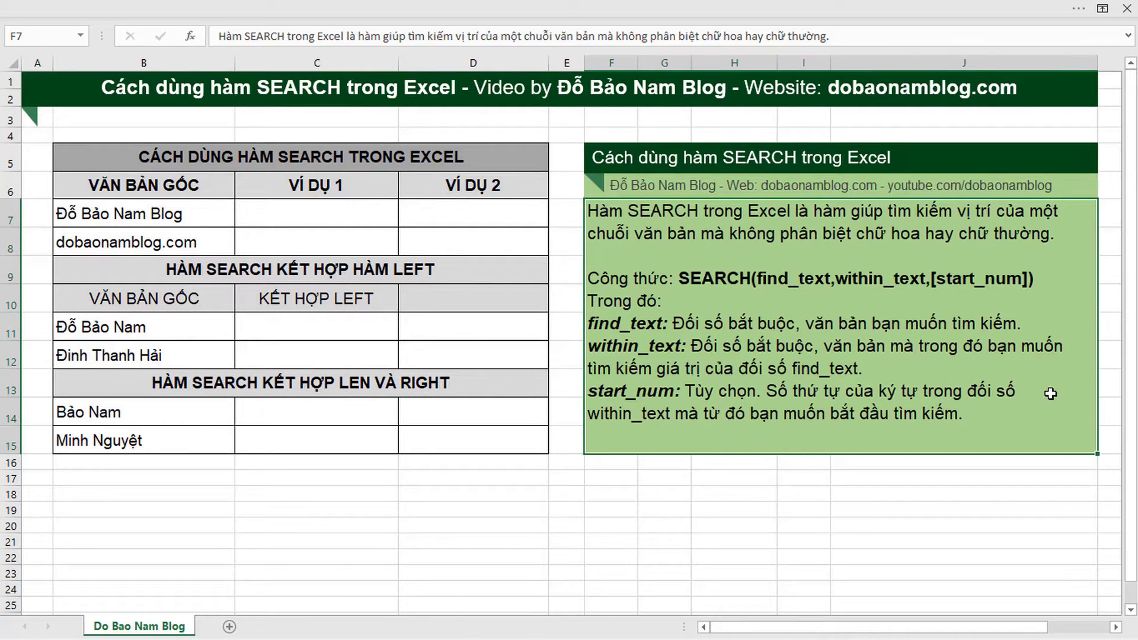
Look over the first example table's source texts and select C7 for the formula
{"action": "left_click", "coordinate": [312, 211]}
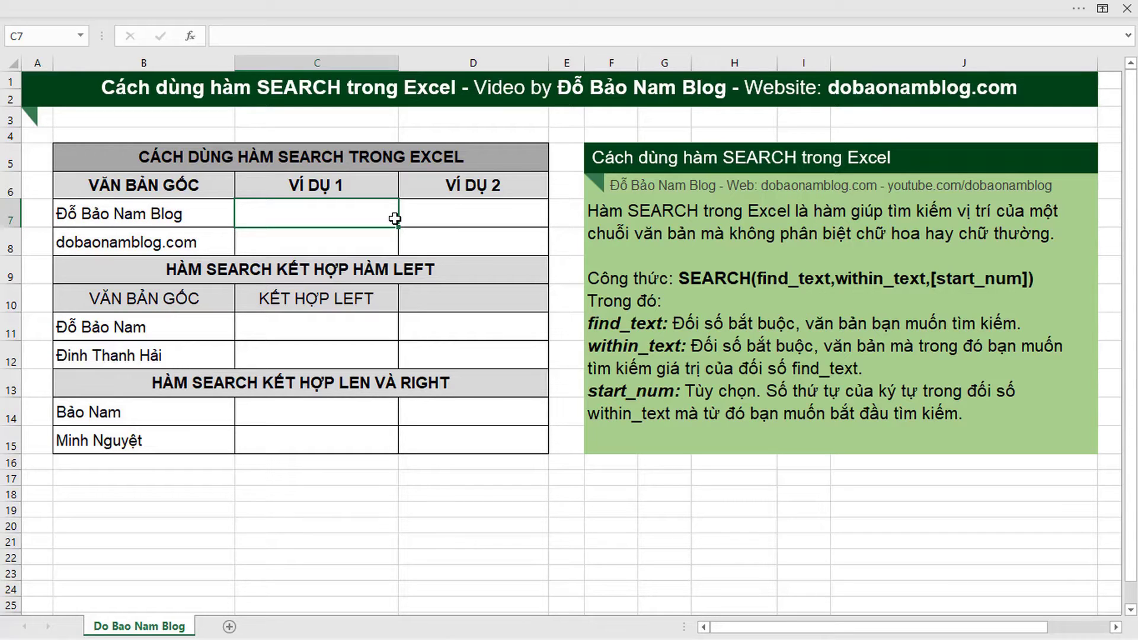
{"action": "left_click", "coordinate": [184, 186]}
{"action": "left_click_drag", "start_coordinate": [184, 186], "coordinate": [457, 235]}
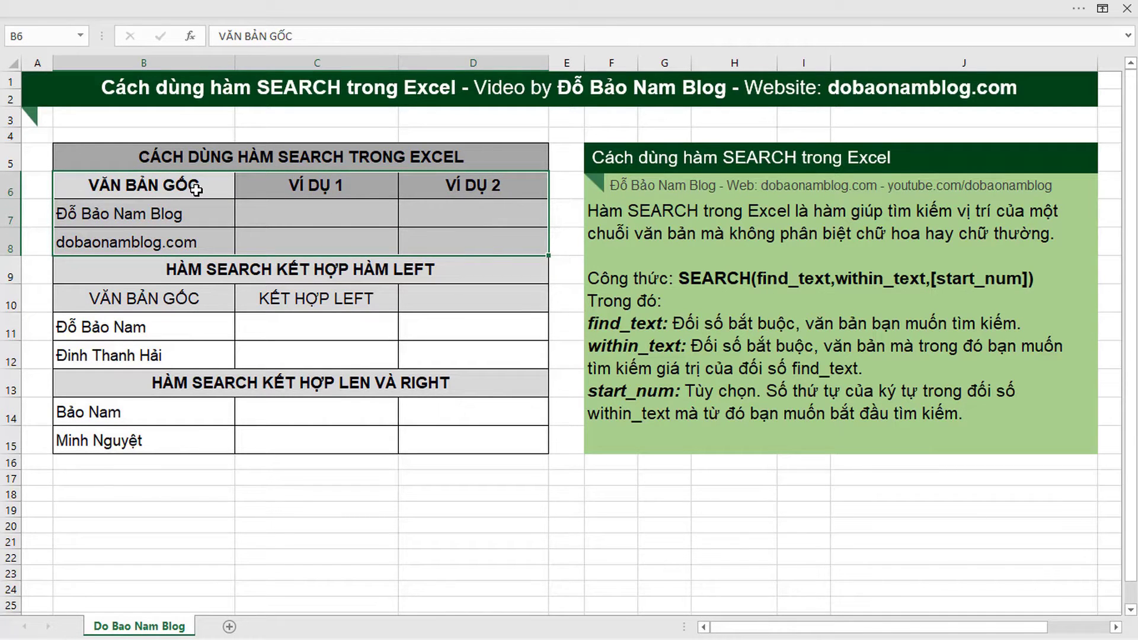
{"action": "left_click", "coordinate": [163, 208]}
{"action": "left_click", "coordinate": [165, 242]}
{"action": "left_click", "coordinate": [181, 213]}
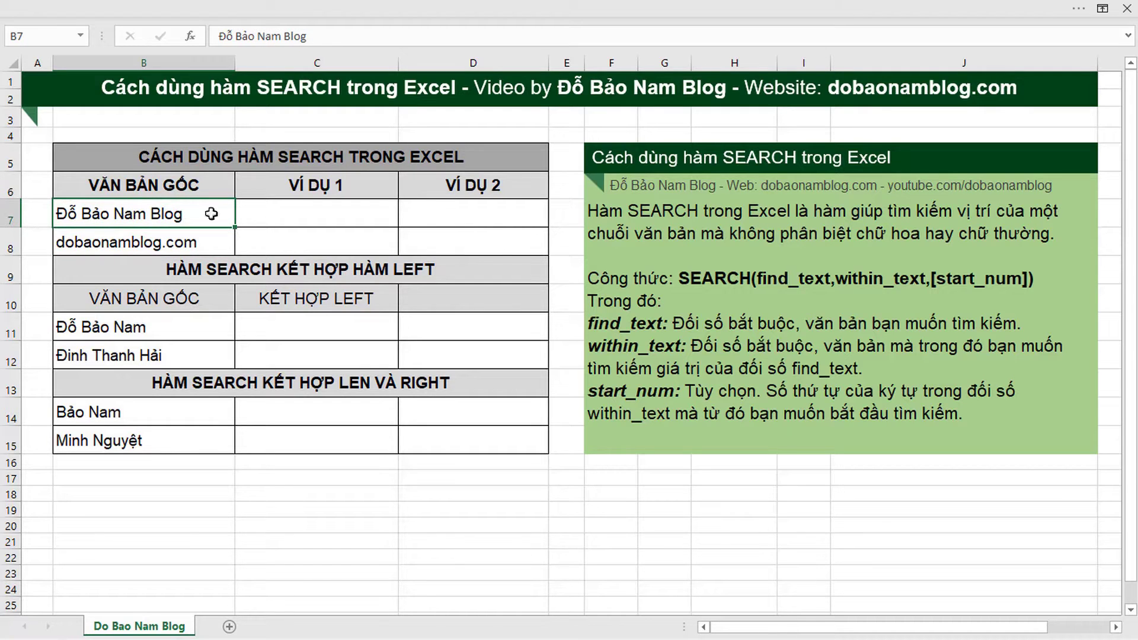
{"action": "left_click", "coordinate": [284, 210]}
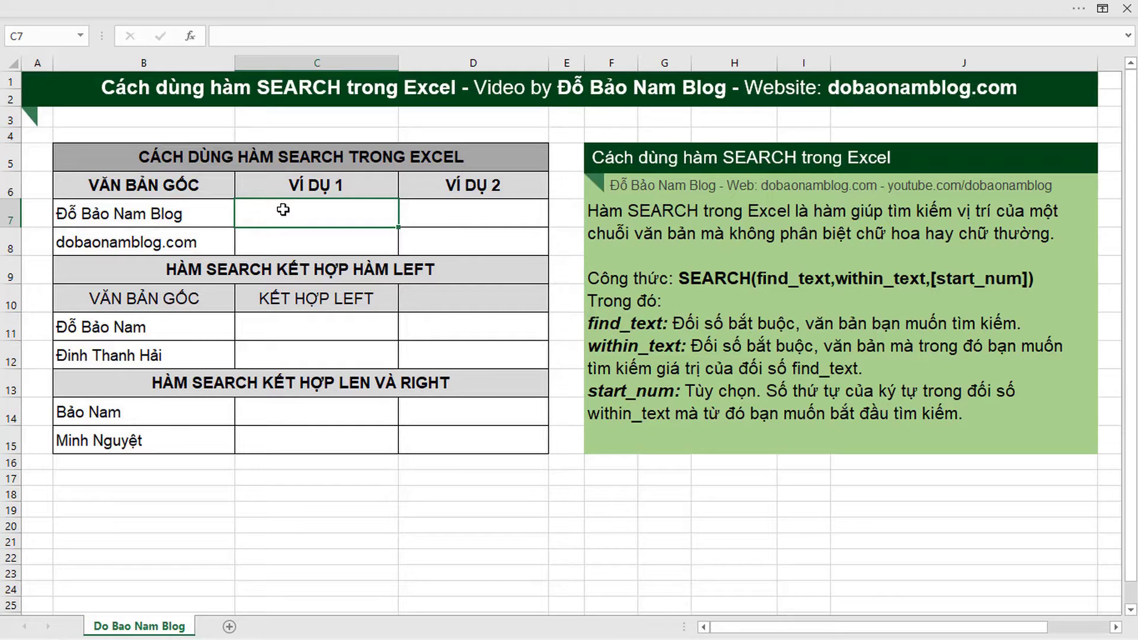
{"action": "left_click", "coordinate": [122, 214]}
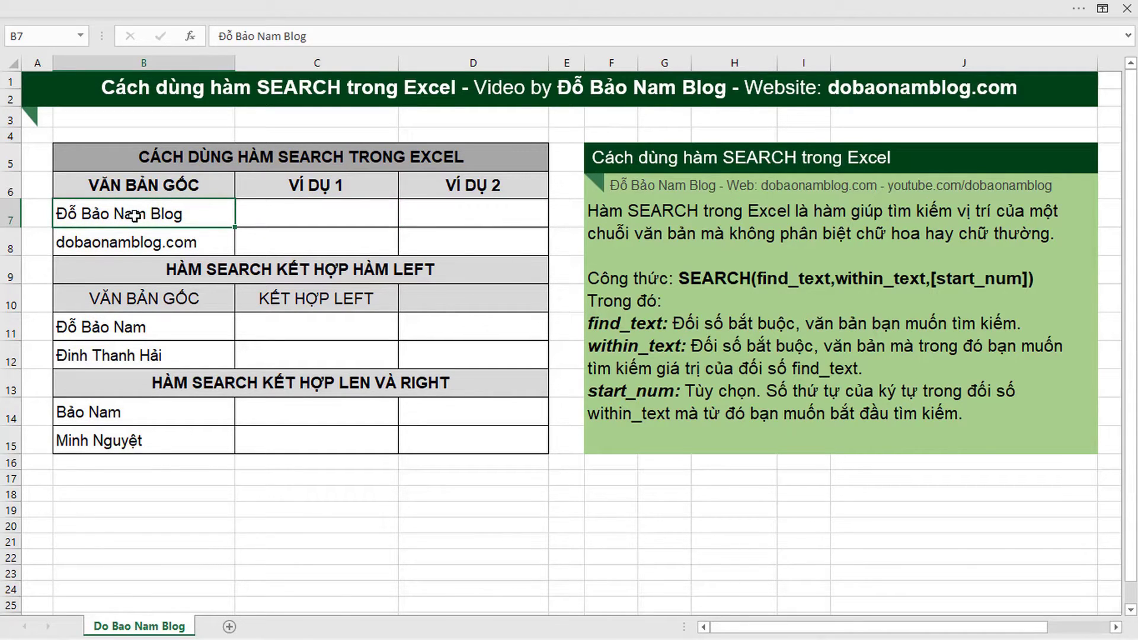
{"action": "left_click", "coordinate": [289, 214]}
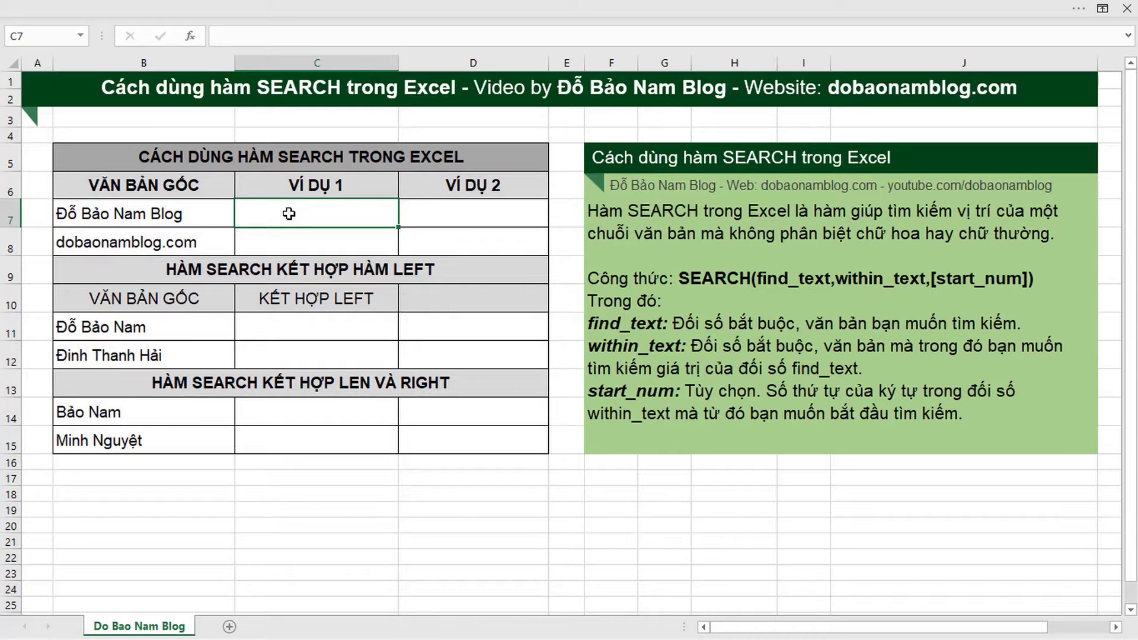
Enter =SEARCH("Nam",B7) in C7 so it returns 8
{"action": "type", "text": "=se"}
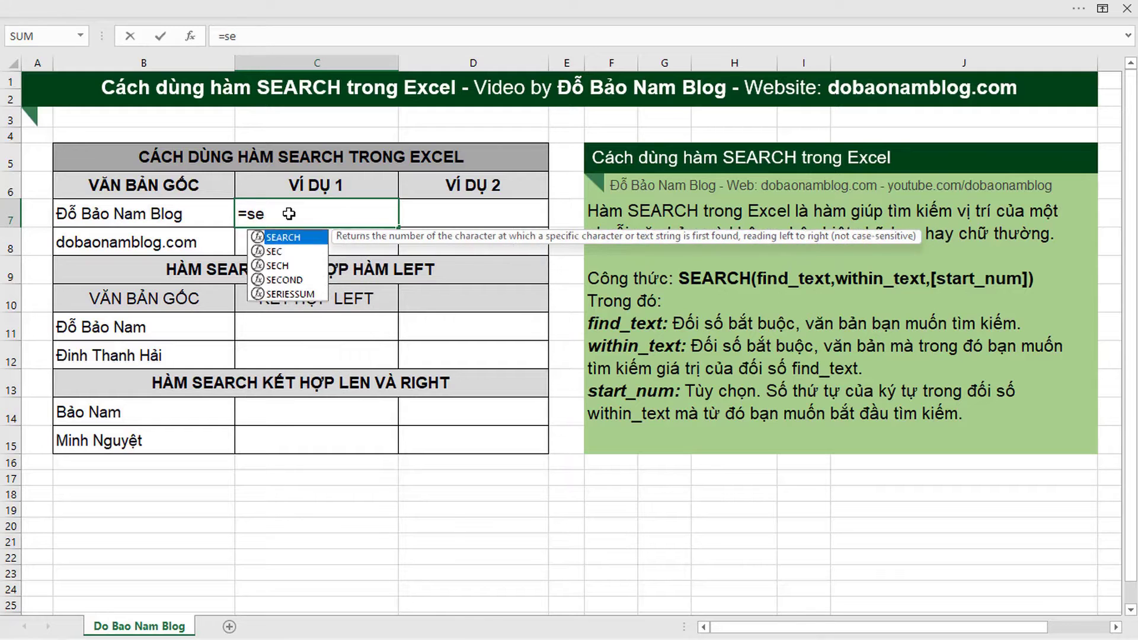
{"action": "key", "text": "Tab"}
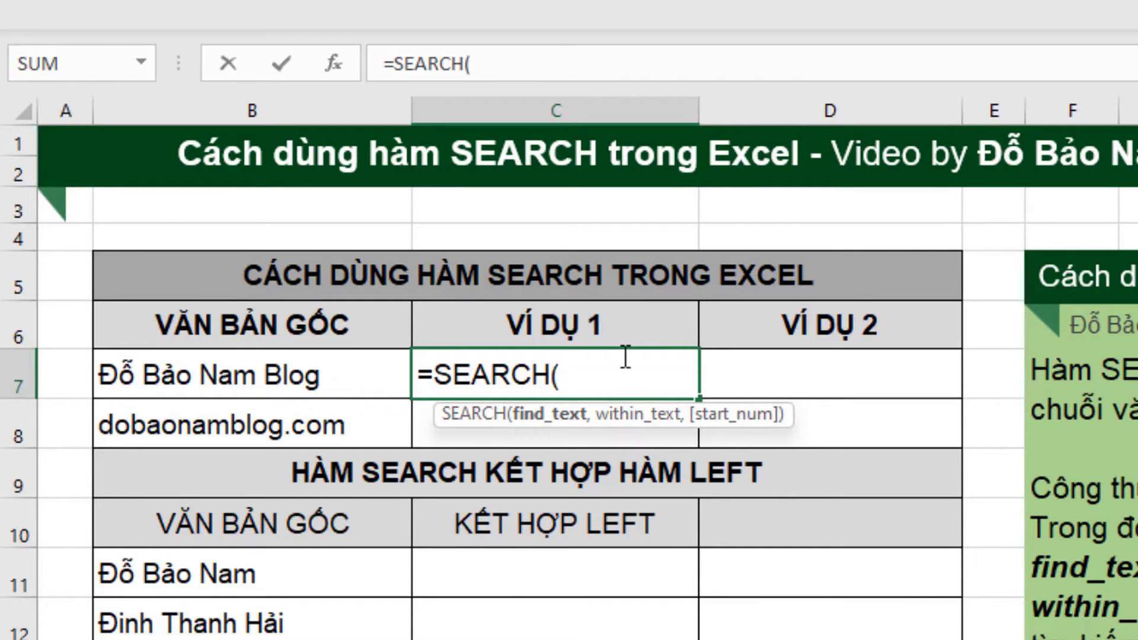
{"action": "type", "text": "\"nam\""}
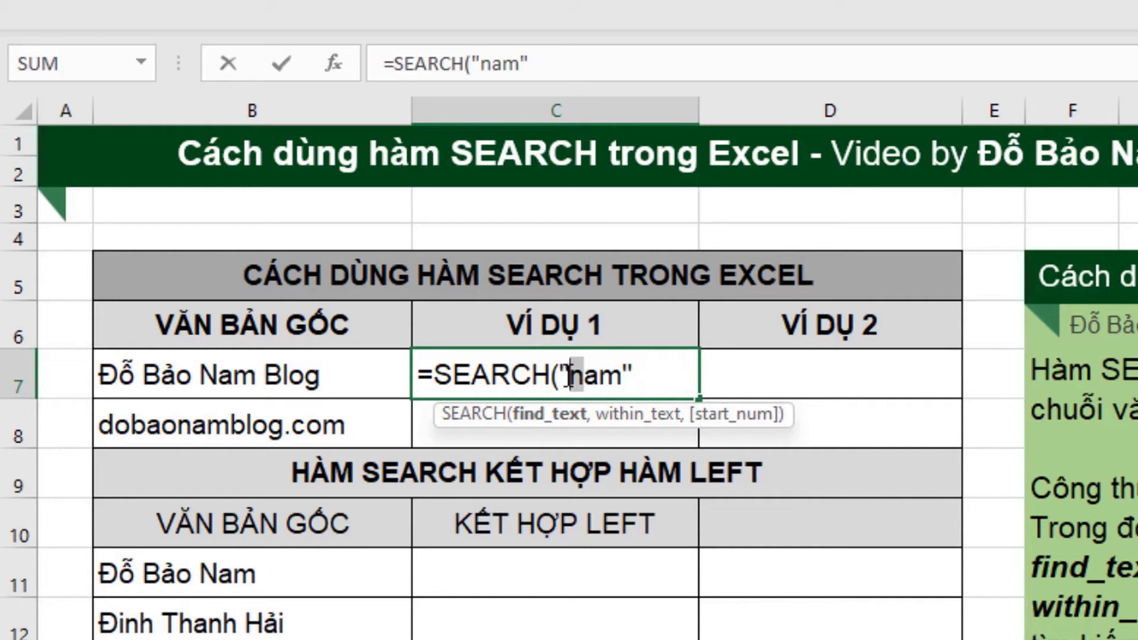
{"action": "left_click", "coordinate": [577, 378]}
{"action": "type", "text": "Nam\""}
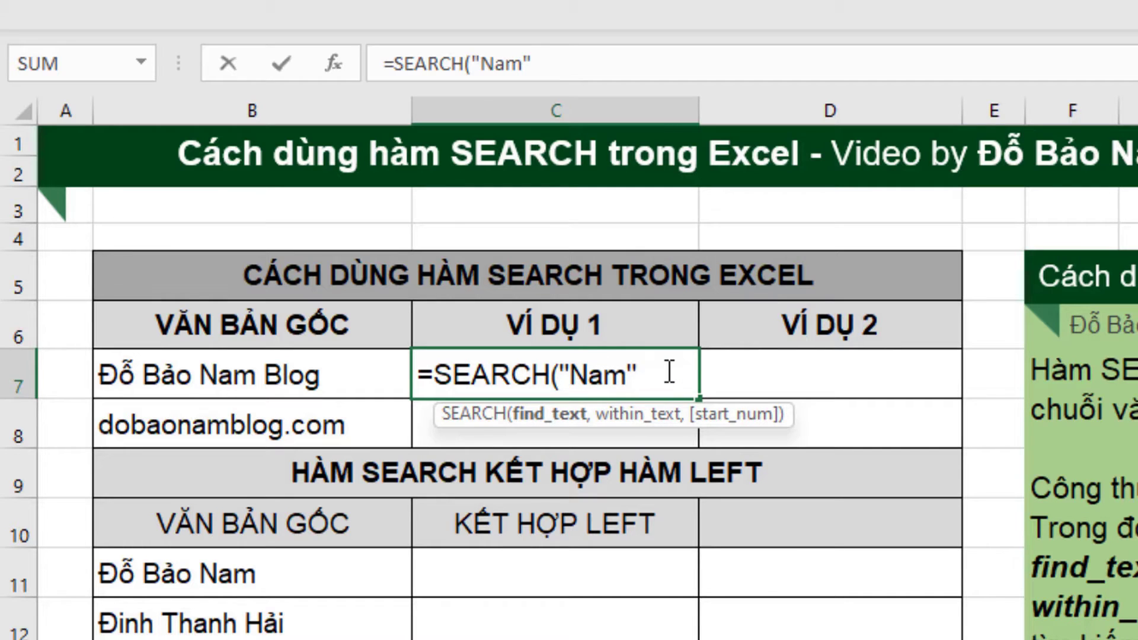
{"action": "type", "text": ","}
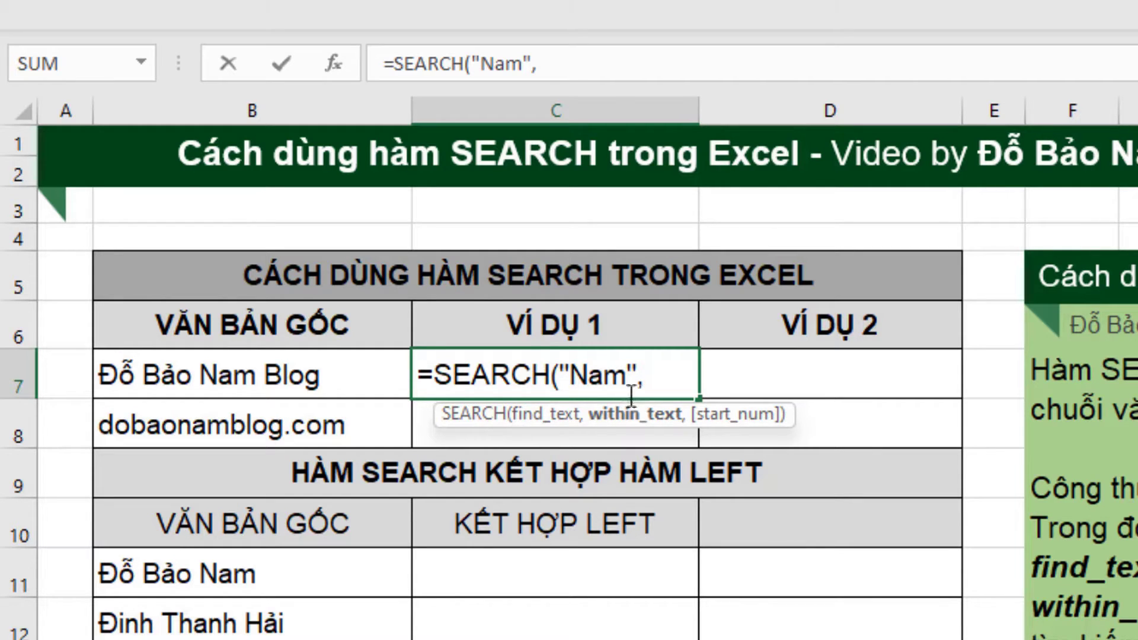
{"action": "left_click", "coordinate": [317, 371]}
{"action": "type", "text": ","}
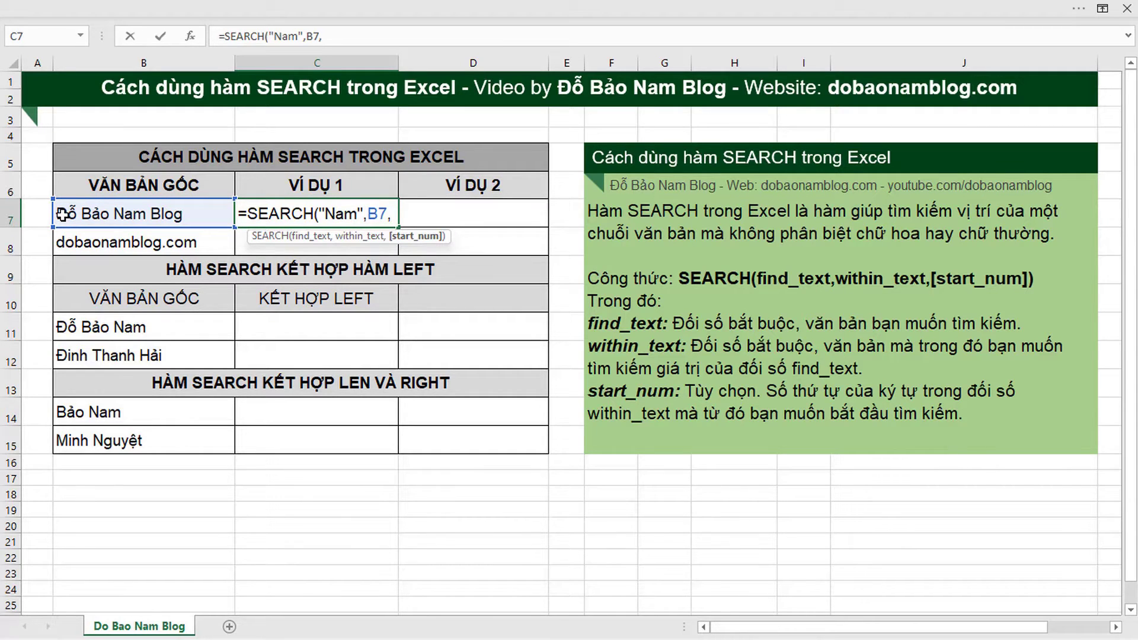
{"action": "type", "text": "1"}
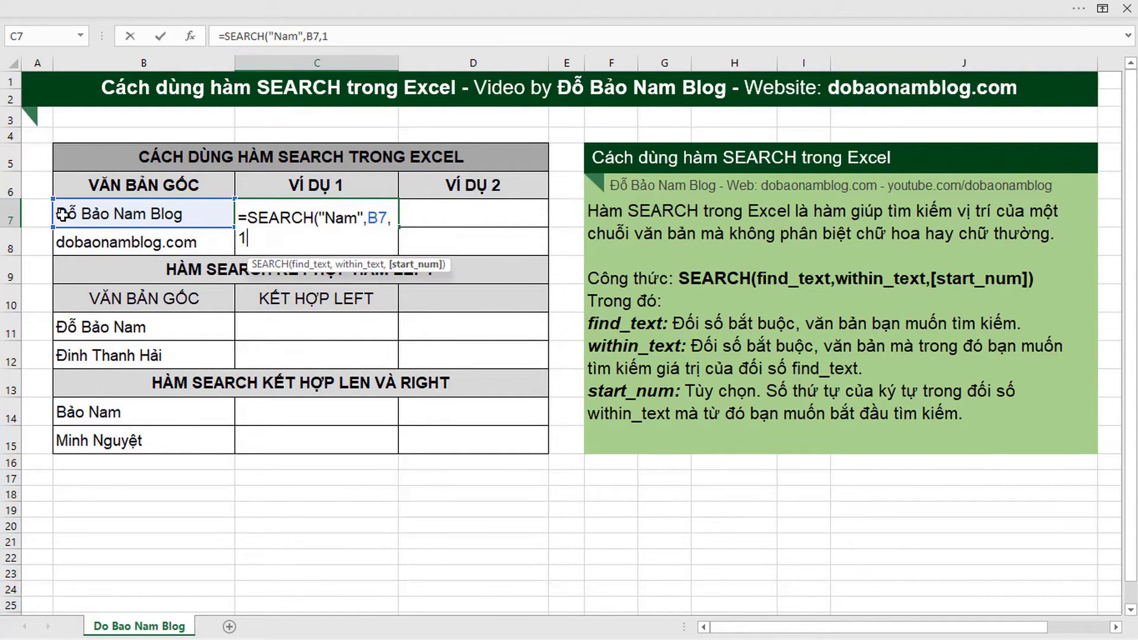
{"action": "key", "text": "BackSpace"}
{"action": "key", "text": "BackSpace"}
{"action": "type", "text": ")"}
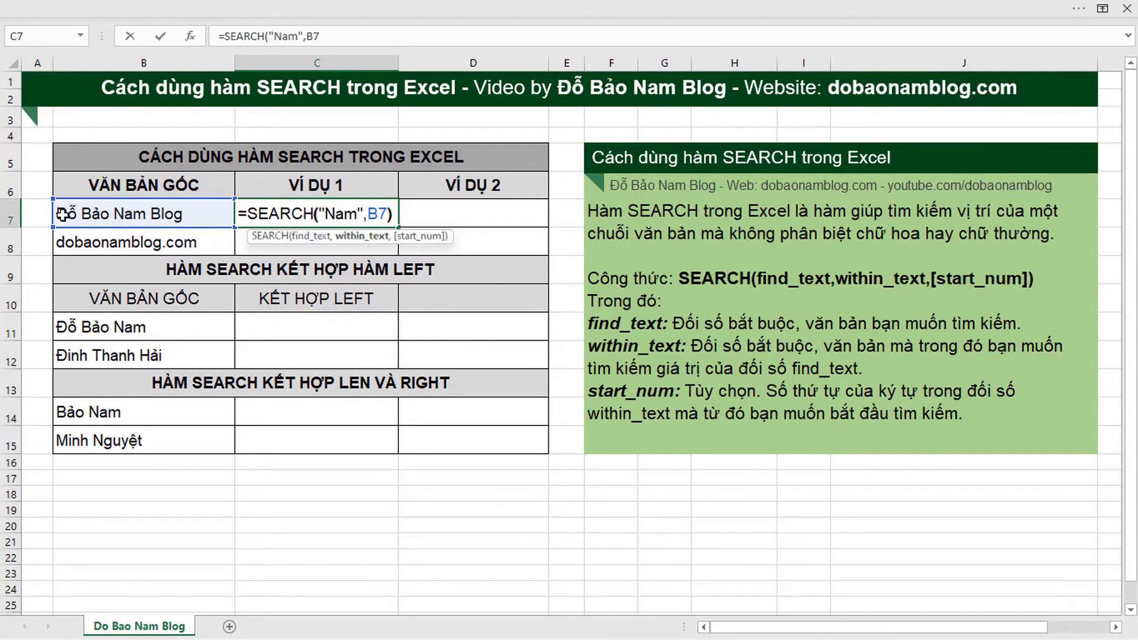
{"action": "key", "text": "Return"}
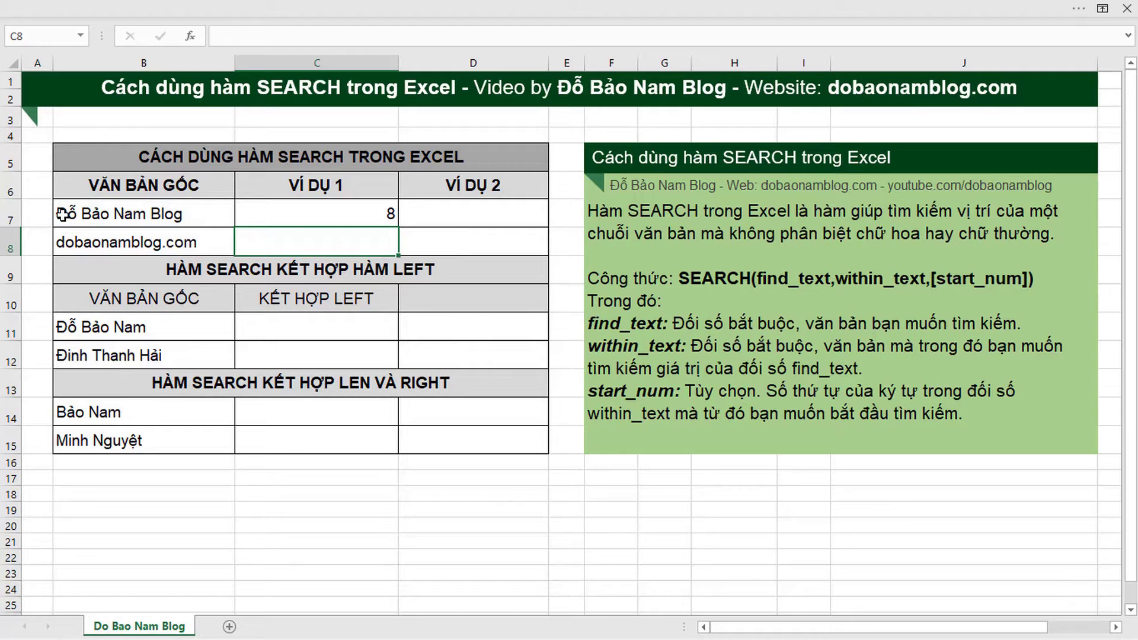
Edit C7 to =SEARCH("Nam",B7,1), adding start position 1
{"action": "double_click", "coordinate": [313, 215]}
{"action": "left_click", "coordinate": [389, 214]}
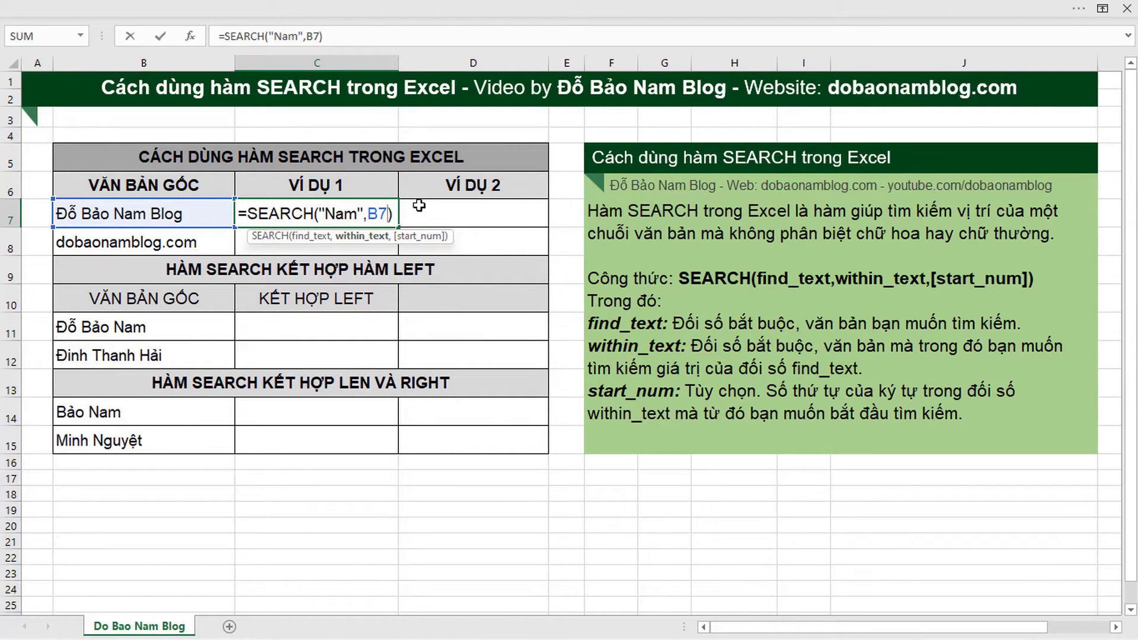
{"action": "type", "text": ",1"}
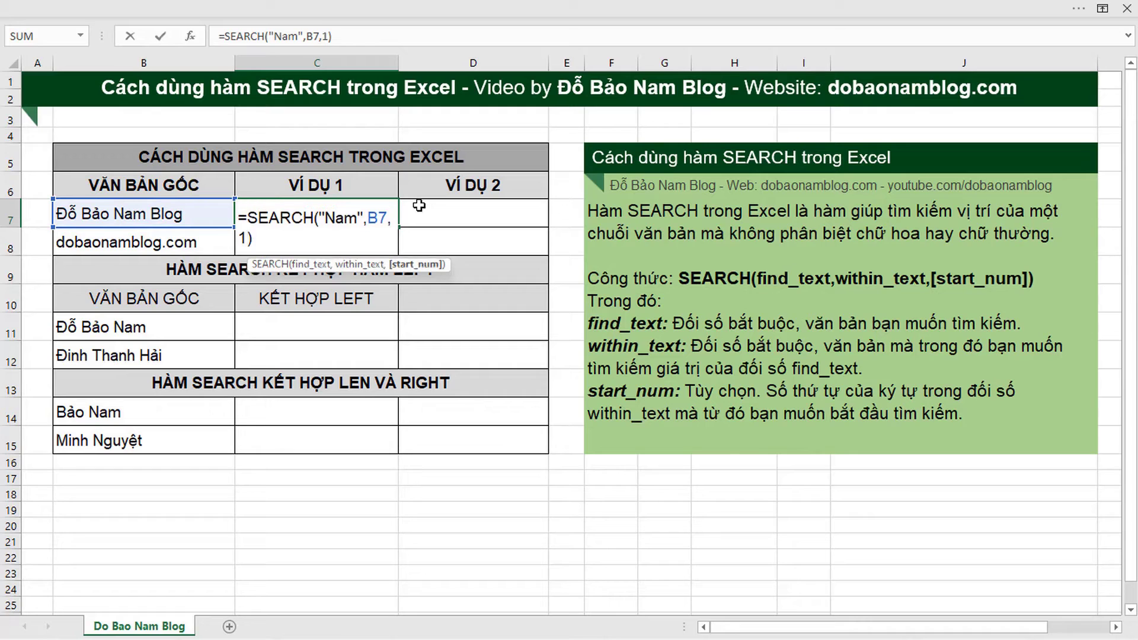
{"action": "key", "text": "Return"}
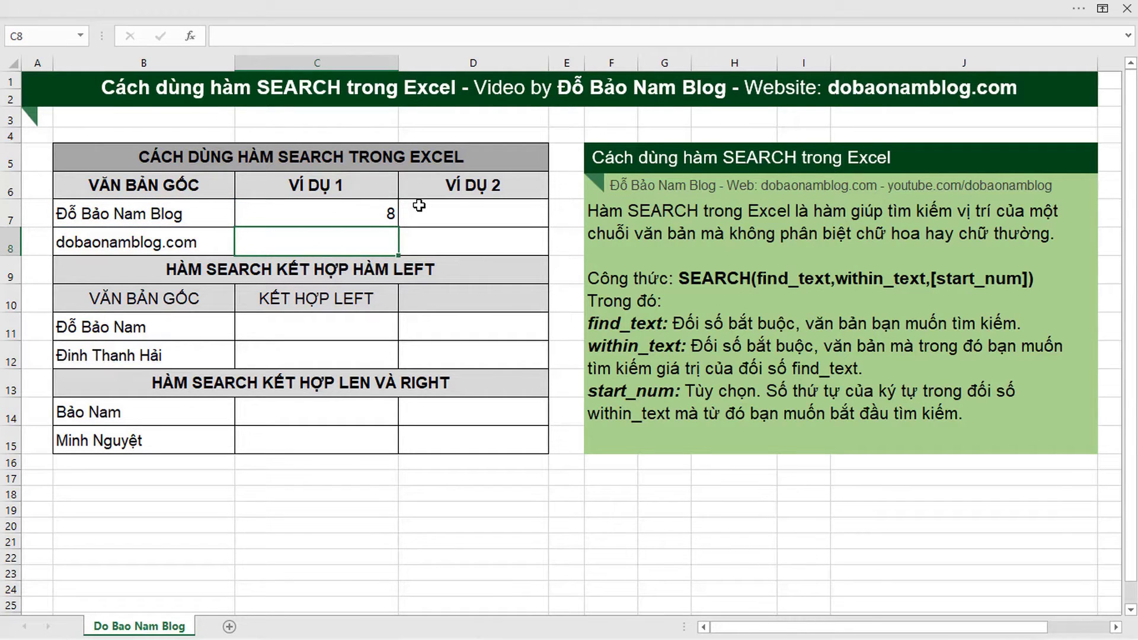
{"action": "left_click", "coordinate": [328, 214]}
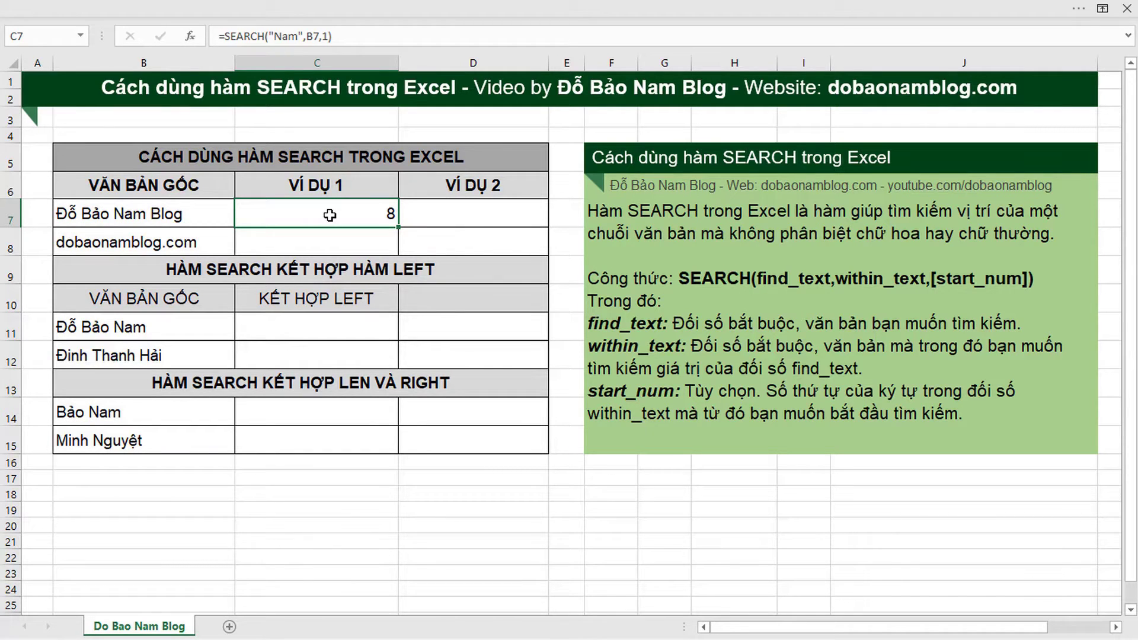
Select C8 beside the dobaonamblog.com text and begin a SEARCH formula with =sea
{"action": "left_click", "coordinate": [232, 247]}
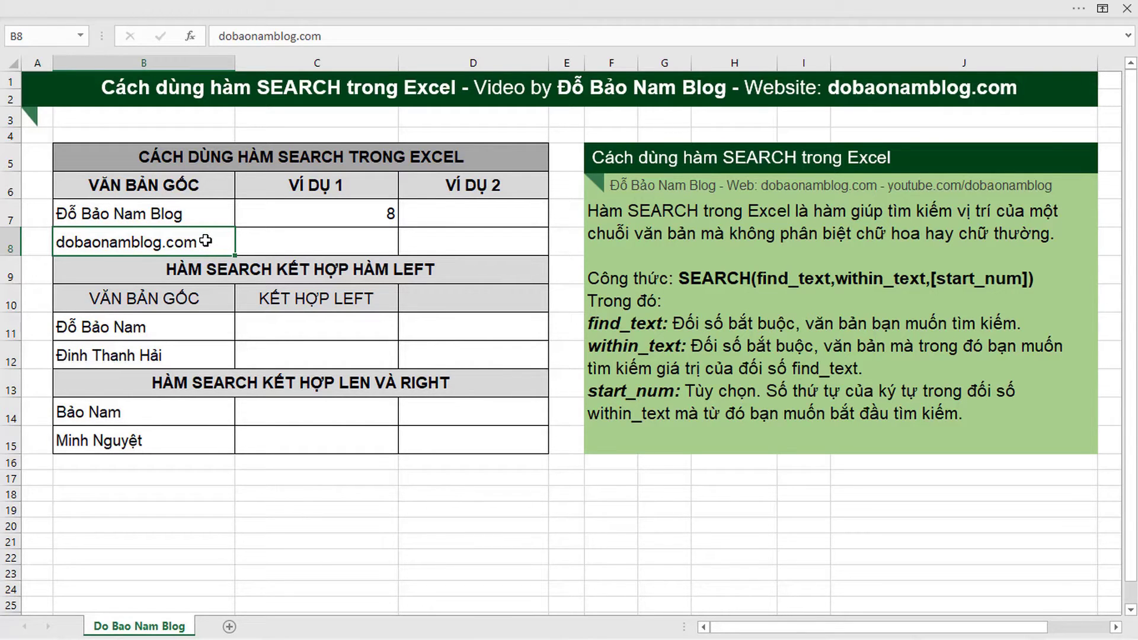
{"action": "left_click", "coordinate": [264, 243]}
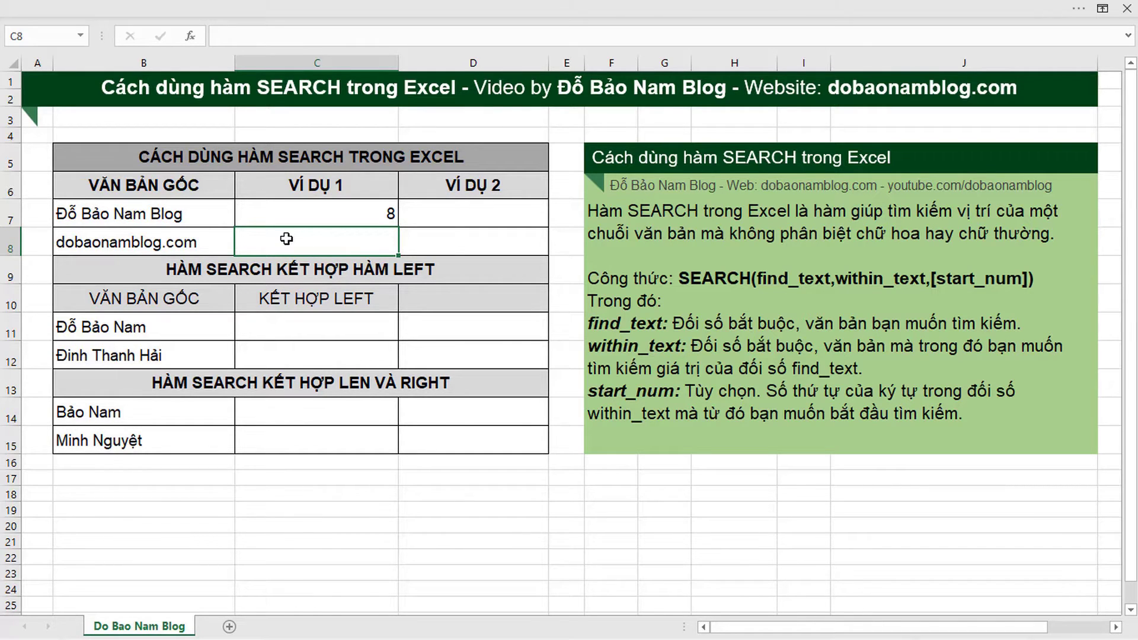
{"action": "type", "text": "=sea"}
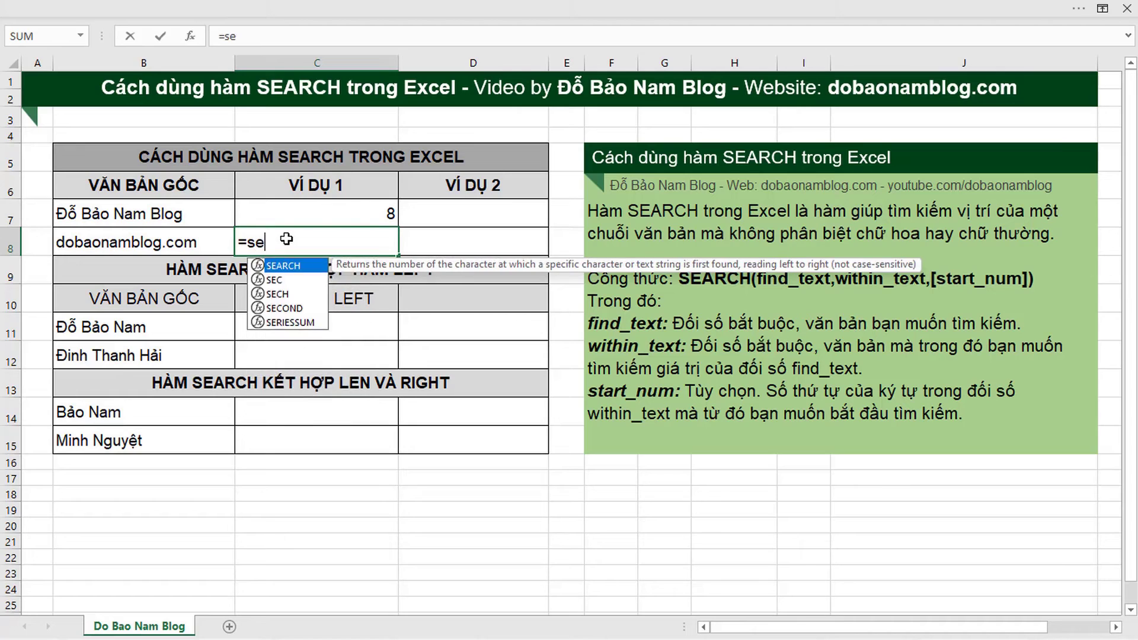
Complete C8 as =SEARCH("o",B8,1), returning 2 for dobaonamblog.com
{"action": "key", "text": "Tab"}
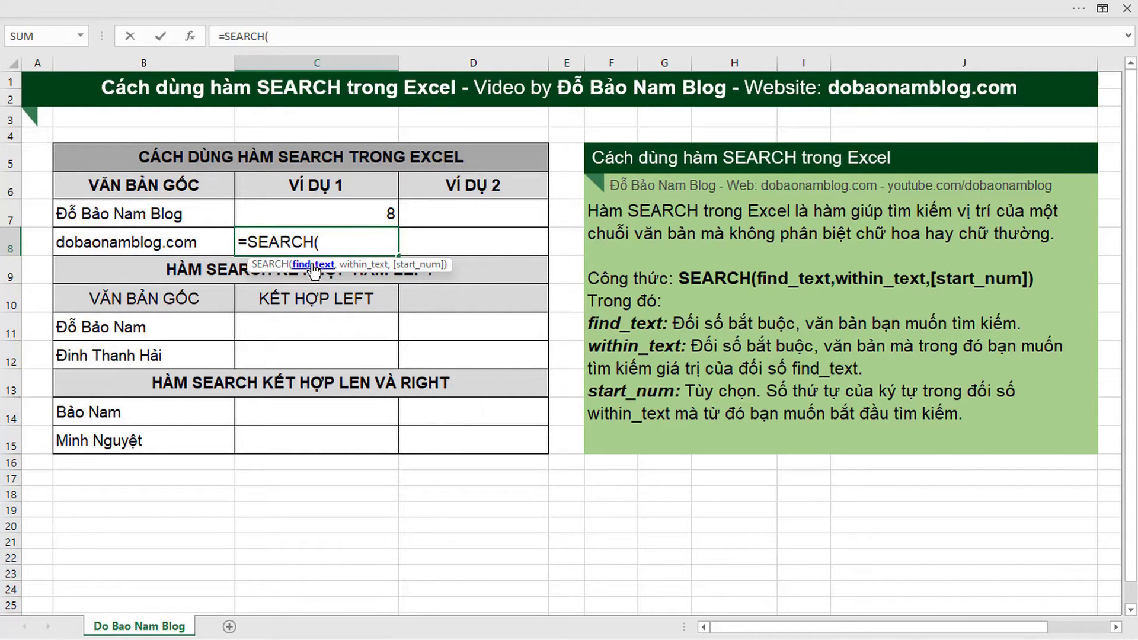
{"action": "type", "text": "\"o\""}
{"action": "type", "text": ","}
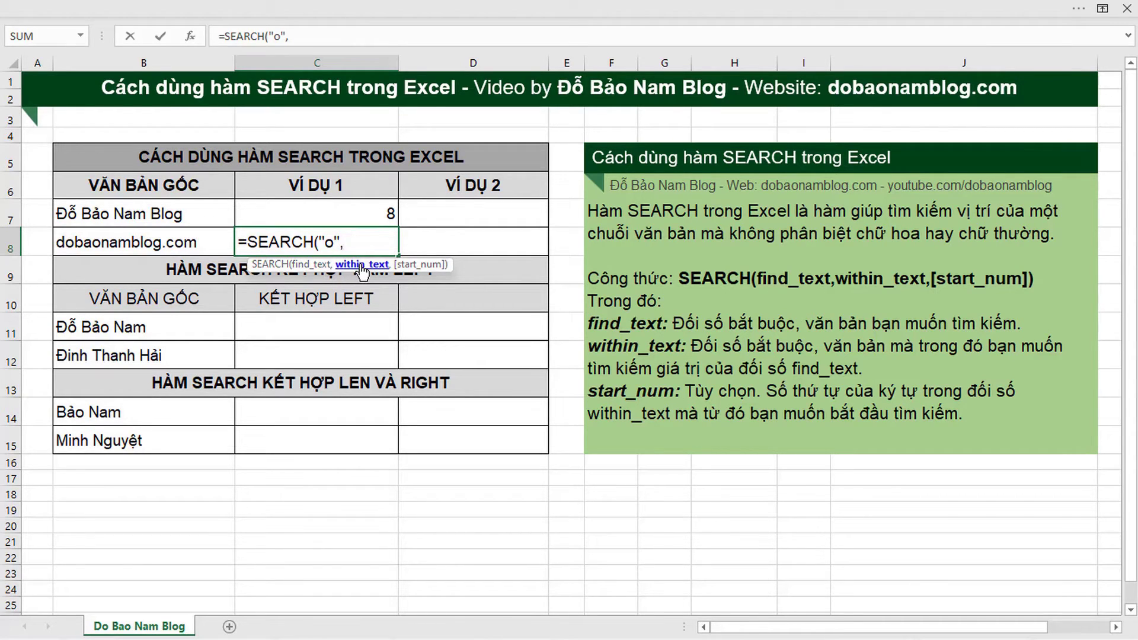
{"action": "left_click", "coordinate": [166, 243]}
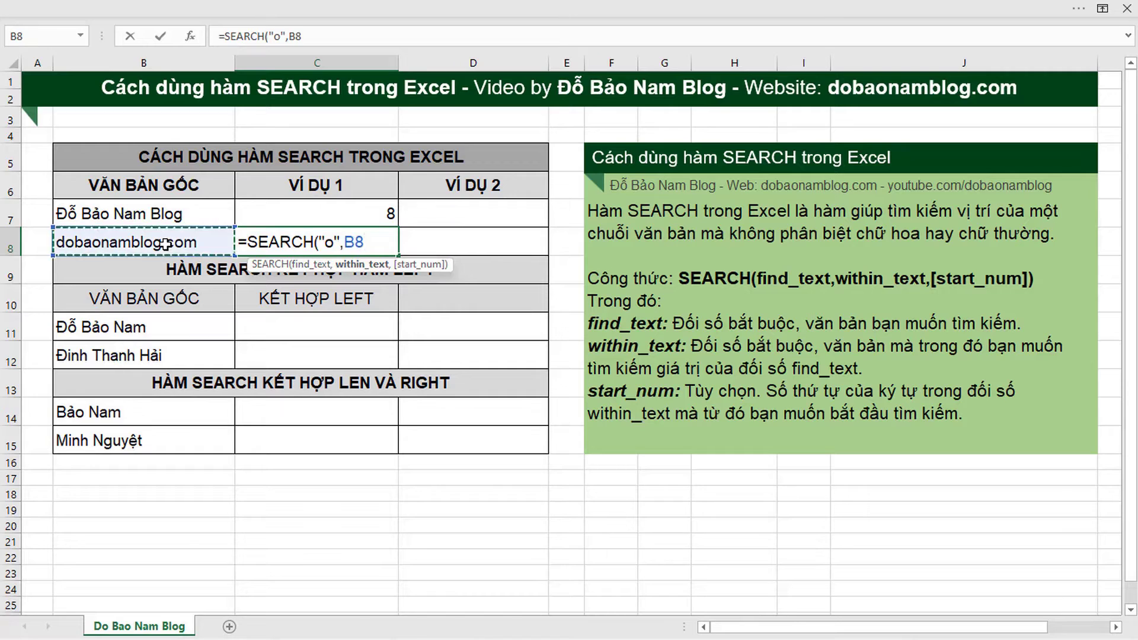
{"action": "type", "text": ","}
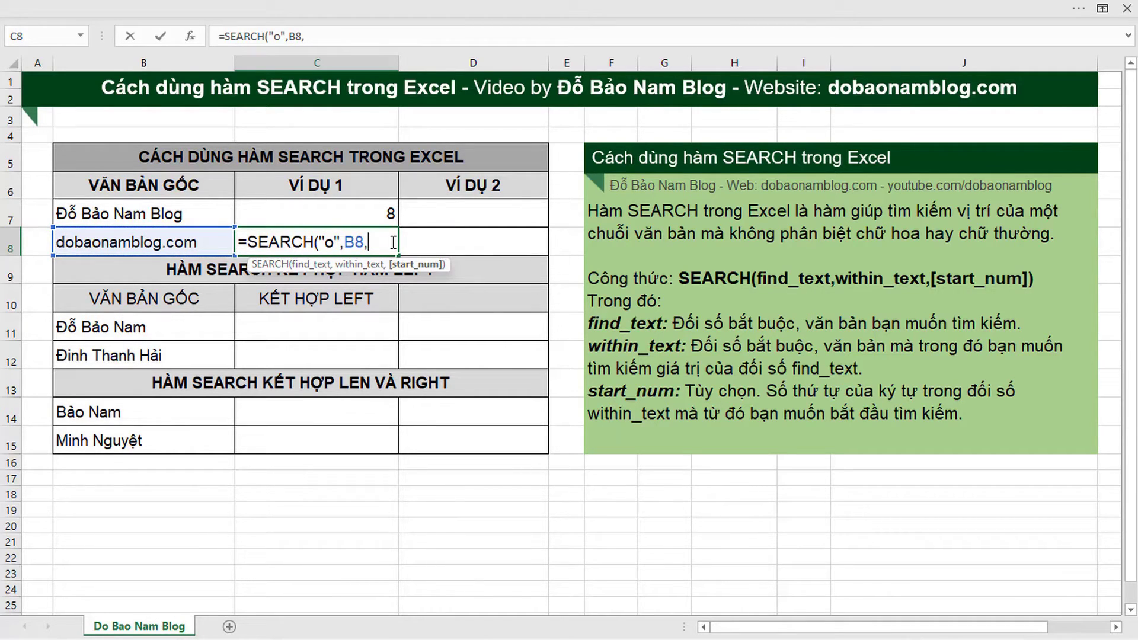
{"action": "type", "text": "1)"}
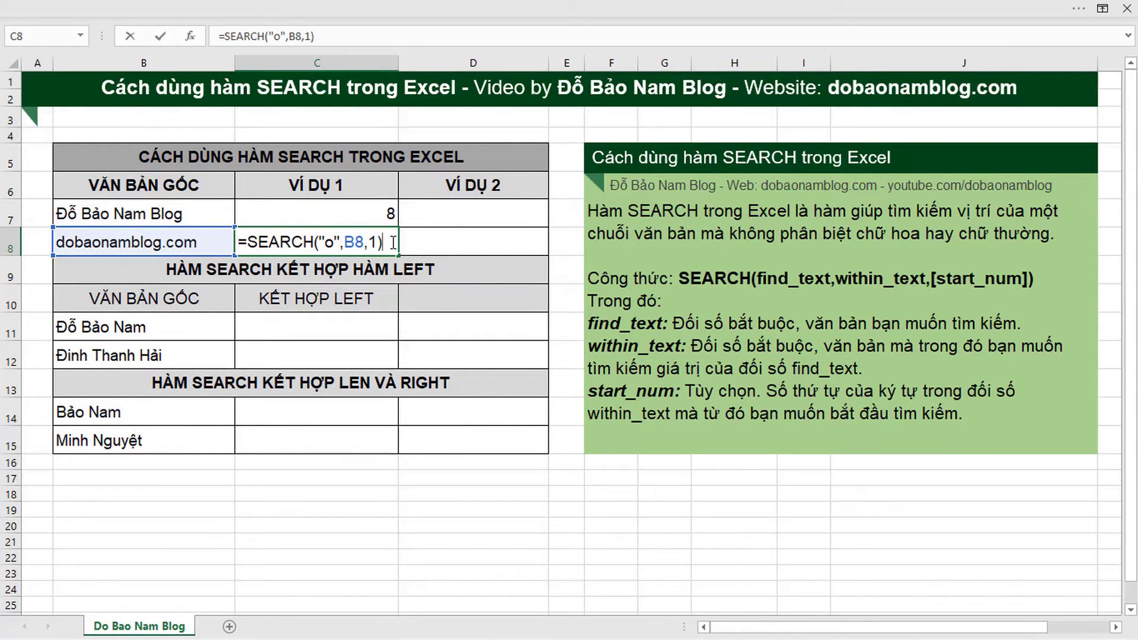
{"action": "key", "text": "Return"}
{"action": "left_click", "coordinate": [387, 242]}
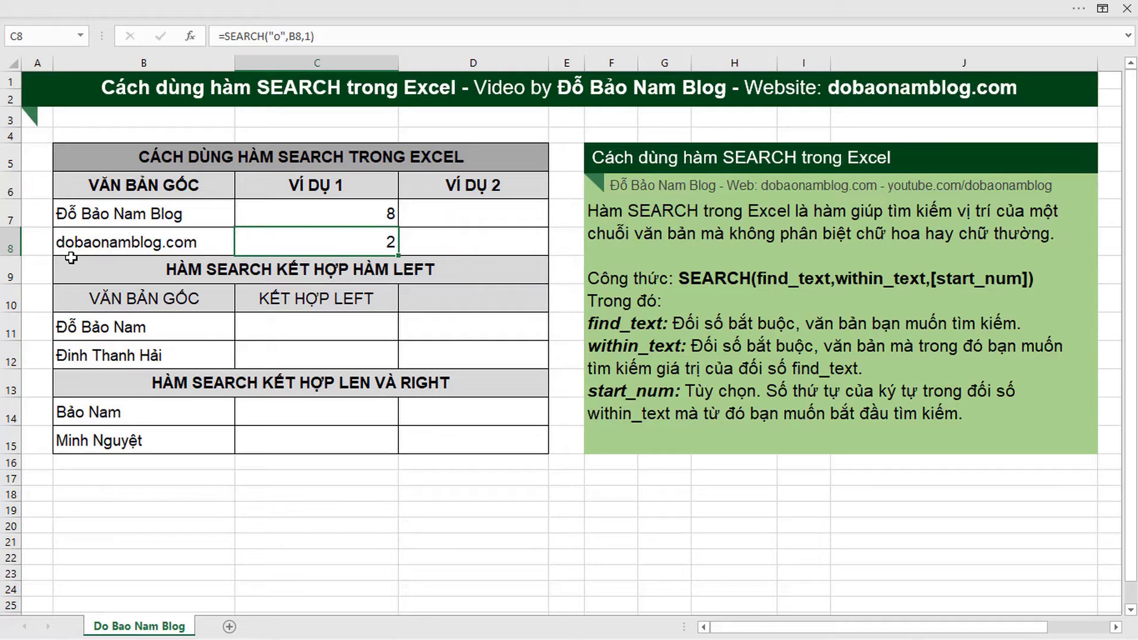
{"action": "left_click", "coordinate": [112, 247]}
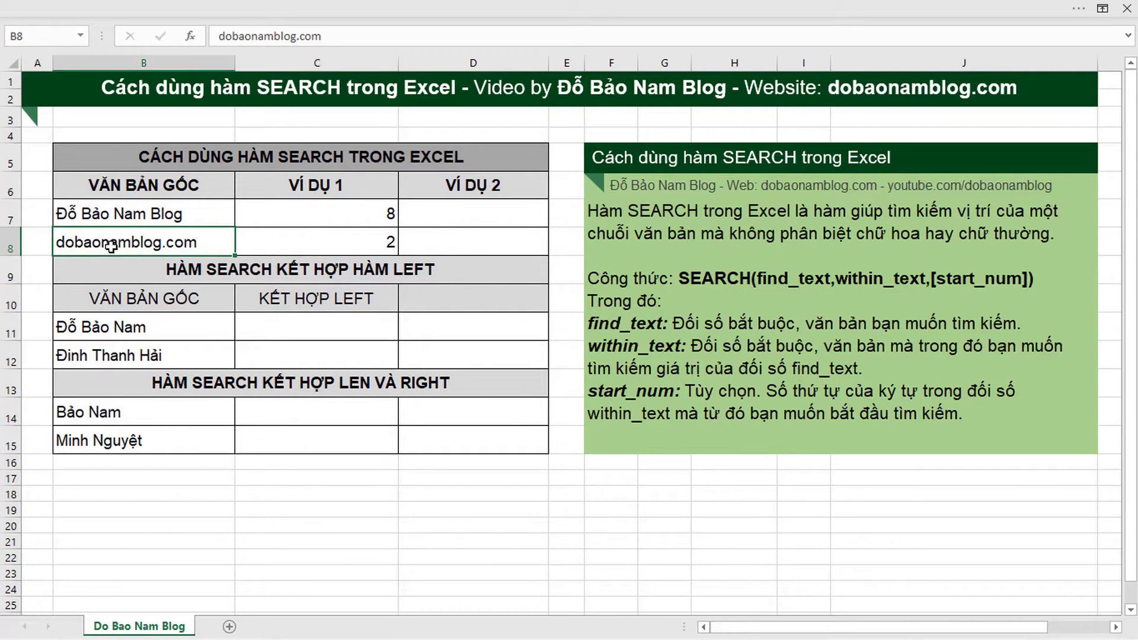
{"action": "left_click", "coordinate": [390, 244]}
Change C8's start position from 1 to 3 so it returns 5, then recheck it
{"action": "double_click", "coordinate": [388, 245]}
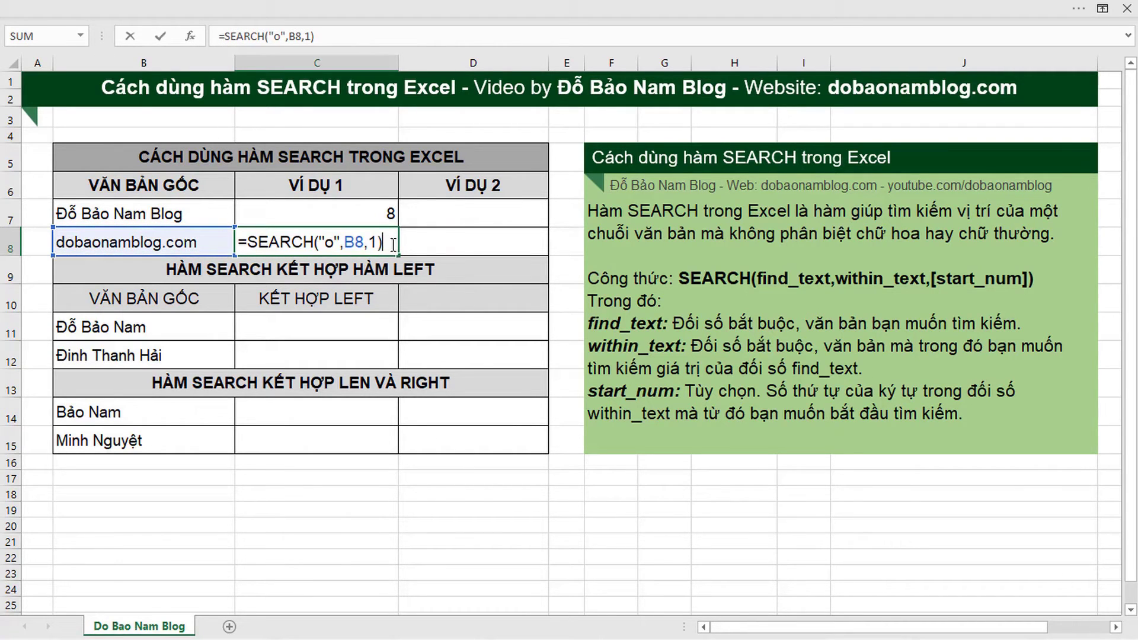
{"action": "double_click", "coordinate": [373, 243]}
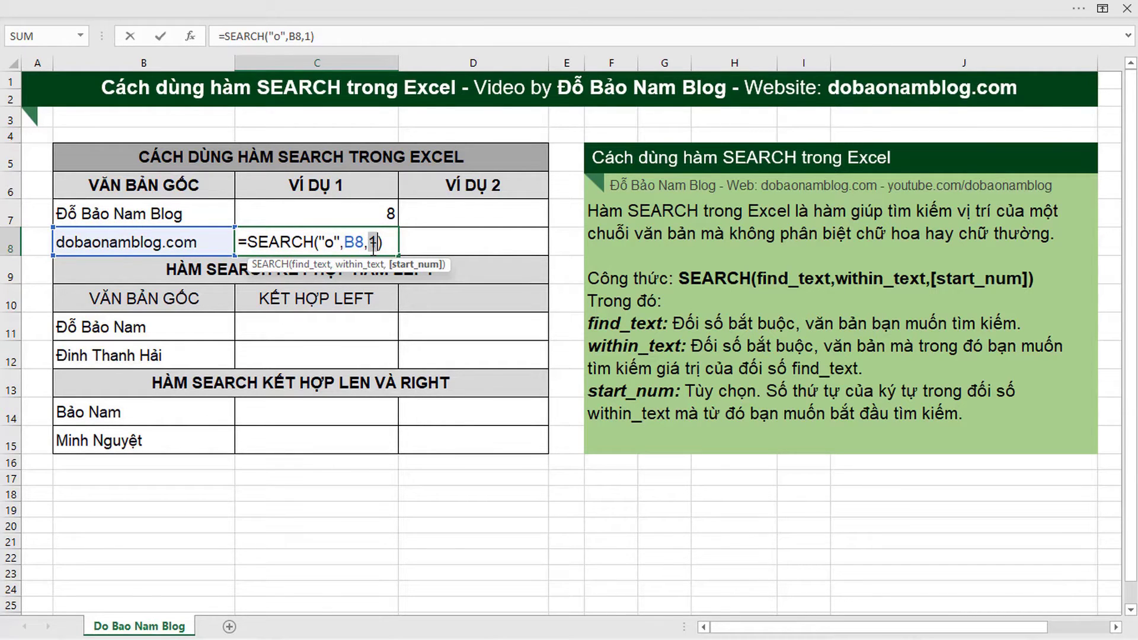
{"action": "type", "text": "3"}
{"action": "key", "text": "Return"}
{"action": "left_click", "coordinate": [358, 248]}
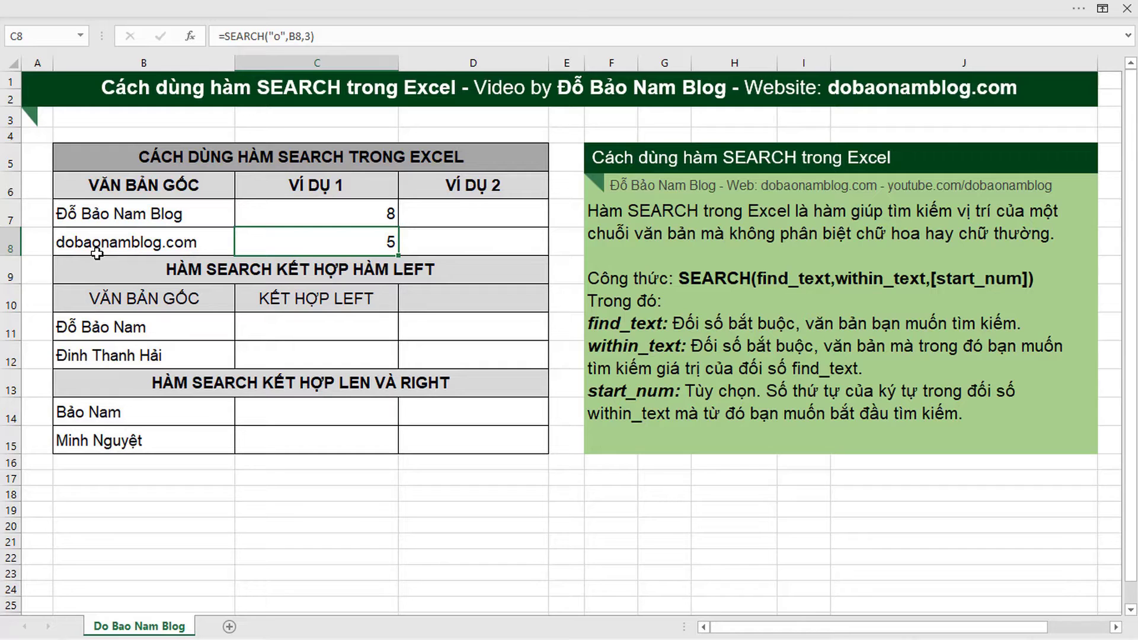
{"action": "double_click", "coordinate": [334, 248]}
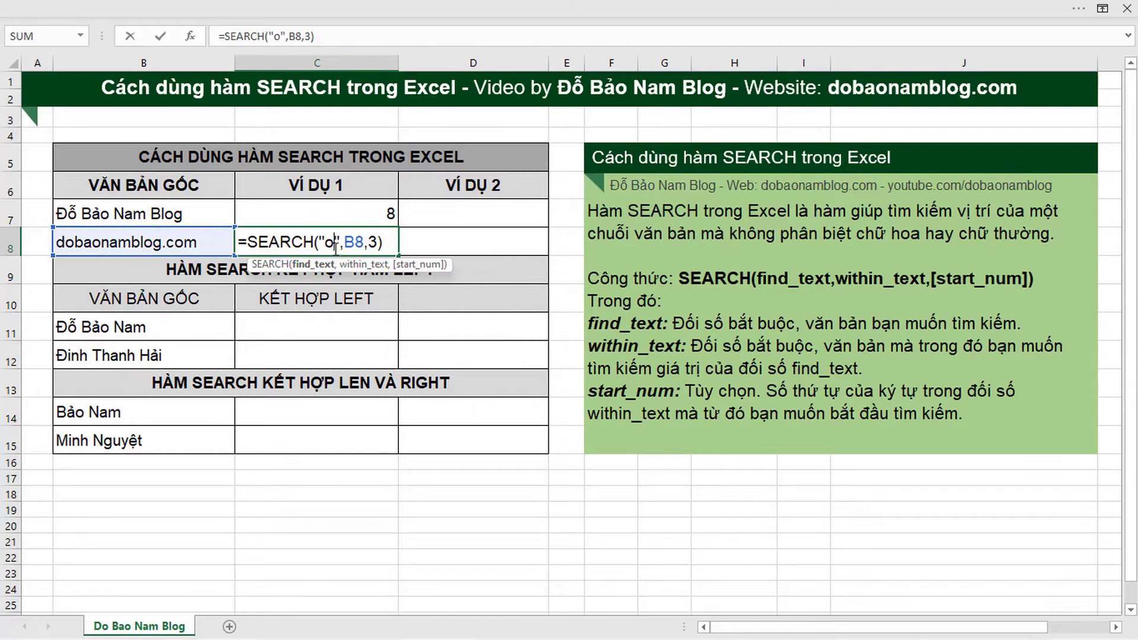
{"action": "double_click", "coordinate": [373, 242]}
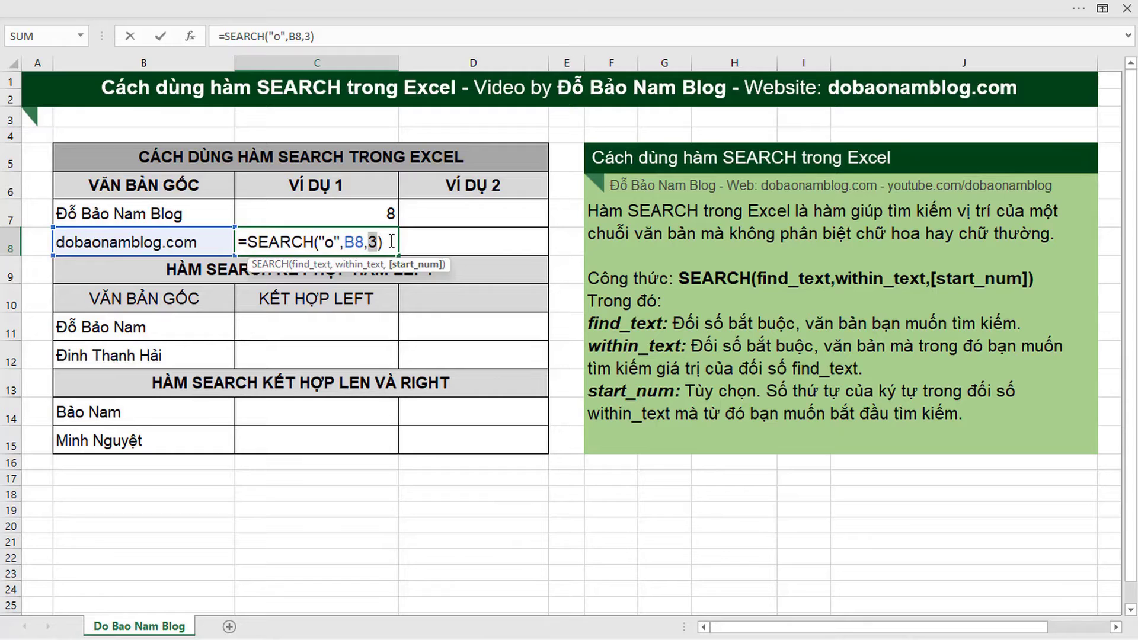
{"action": "key", "text": "Return"}
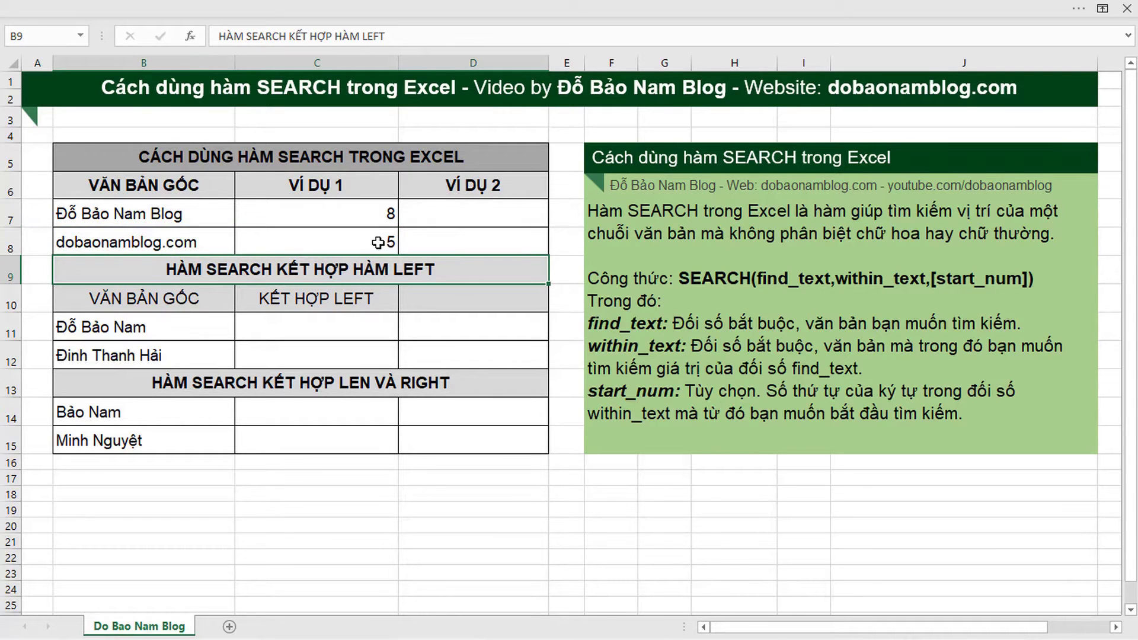
Change C8's start position to 6 so SEARCH finds the "o" at 11
{"action": "double_click", "coordinate": [378, 243]}
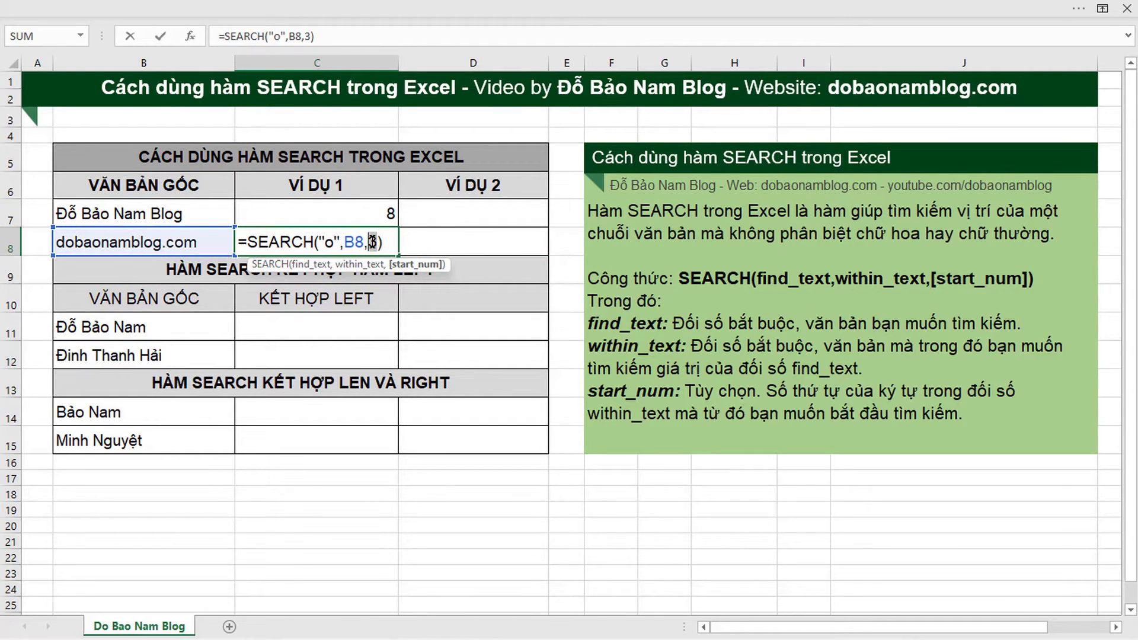
{"action": "type", "text": "5"}
{"action": "key", "text": "BackSpace"}
{"action": "type", "text": "6"}
{"action": "key", "text": "Return"}
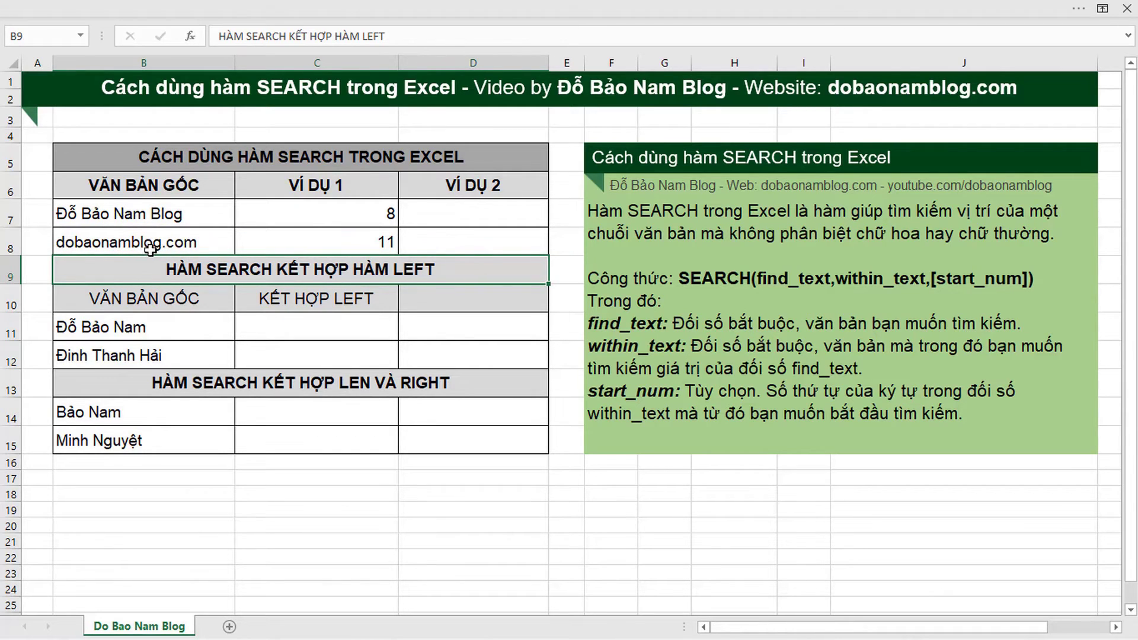
Raise C8's start position to 12 so it returns 15, the "o" in .com
{"action": "left_click", "coordinate": [384, 239]}
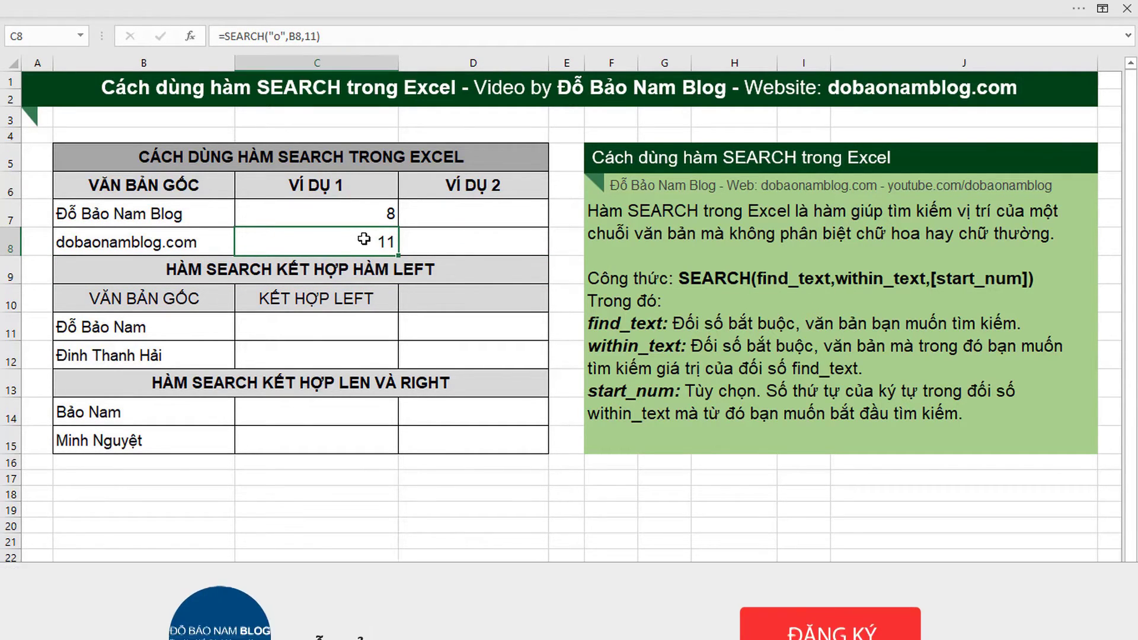
{"action": "double_click", "coordinate": [384, 242]}
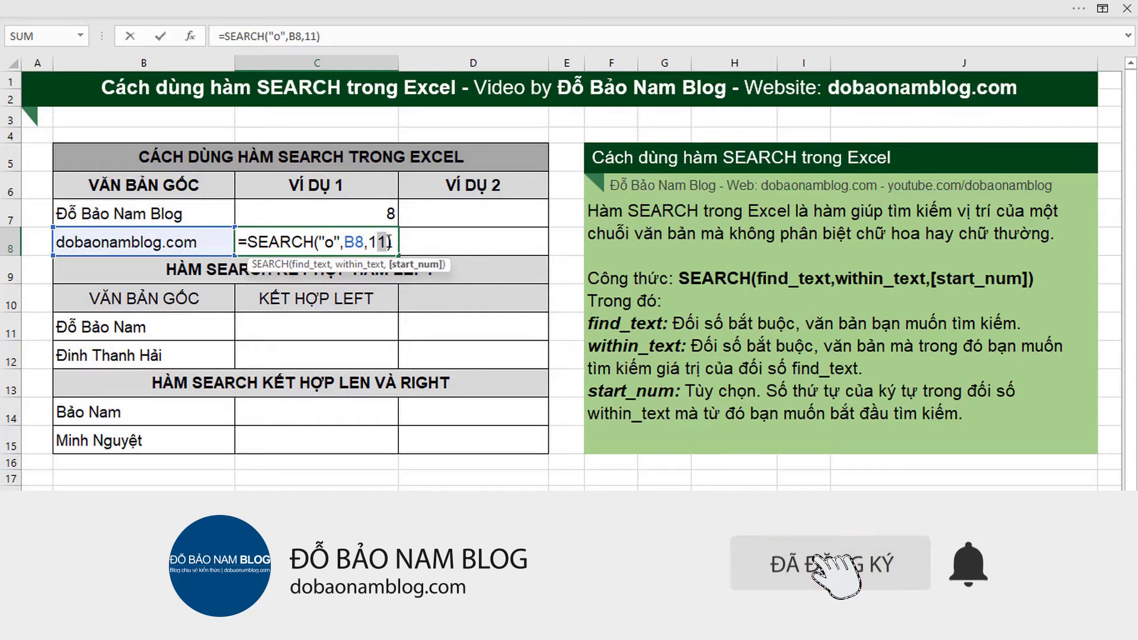
{"action": "type", "text": "2"}
{"action": "key", "text": "Return"}
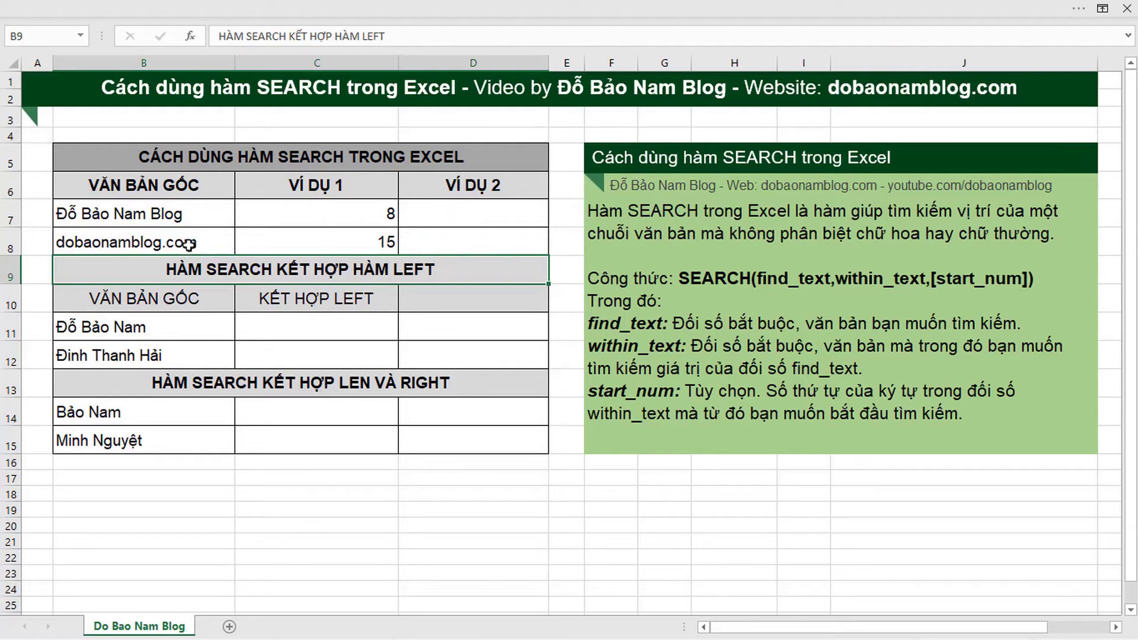
{"action": "left_click", "coordinate": [441, 219]}
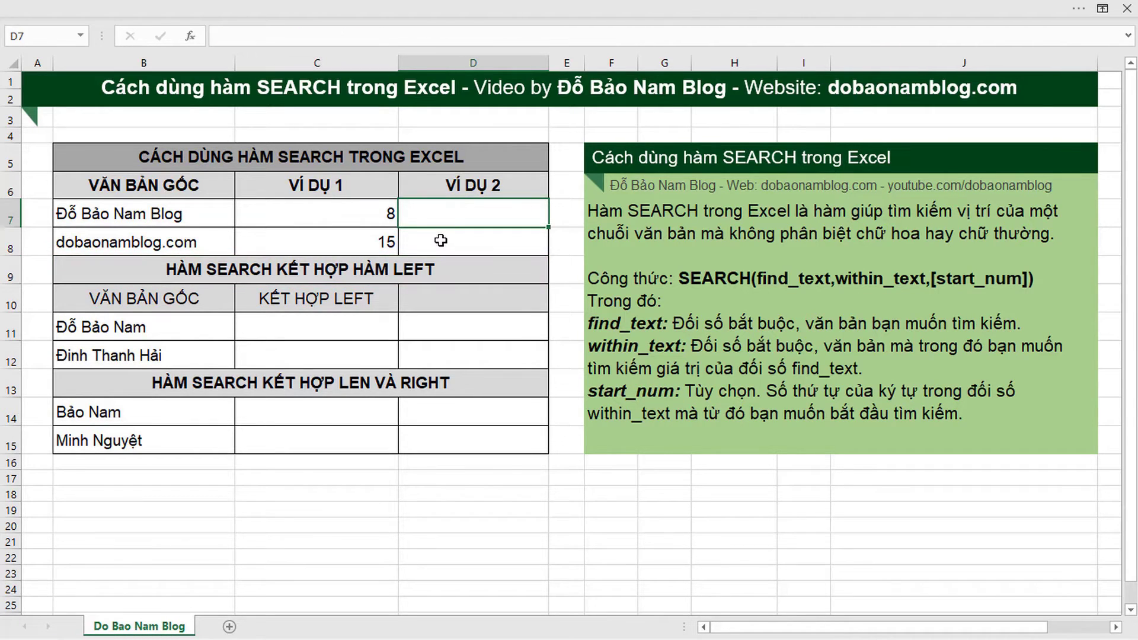
{"action": "left_click_drag", "start_coordinate": [124, 210], "coordinate": [354, 242]}
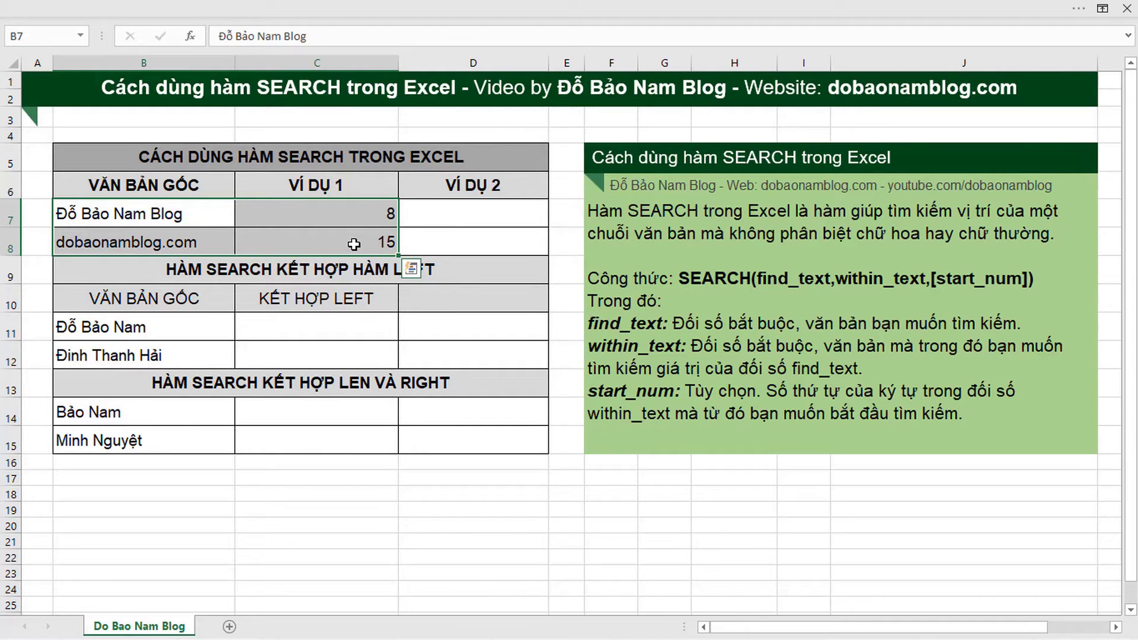
{"action": "left_click_drag", "start_coordinate": [121, 277], "coordinate": [367, 341]}
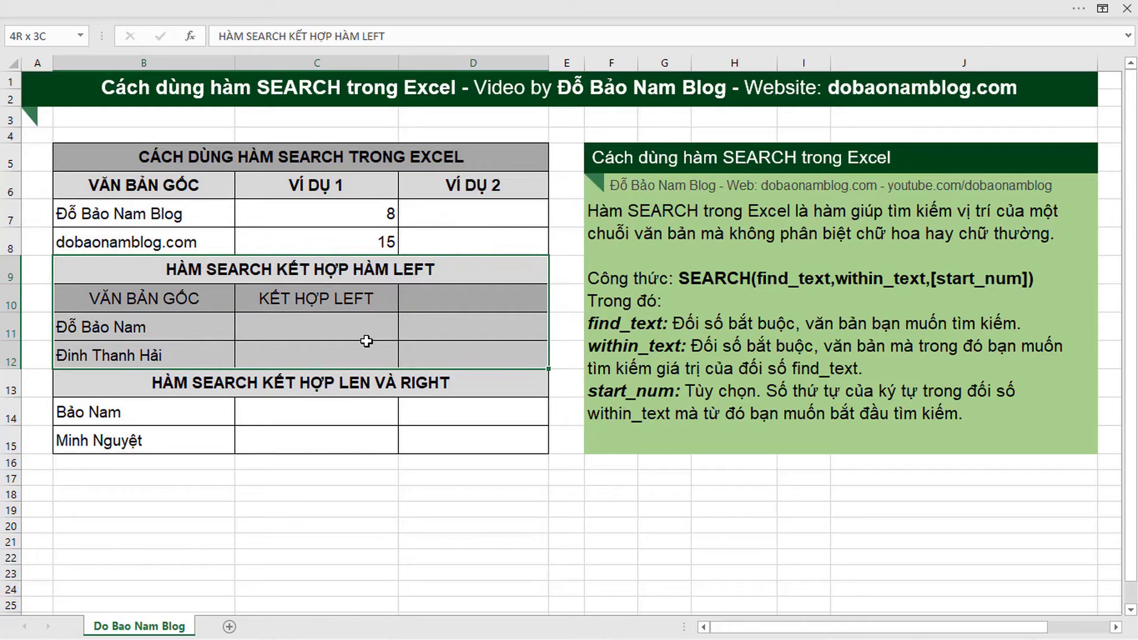
{"action": "left_click", "coordinate": [266, 331]}
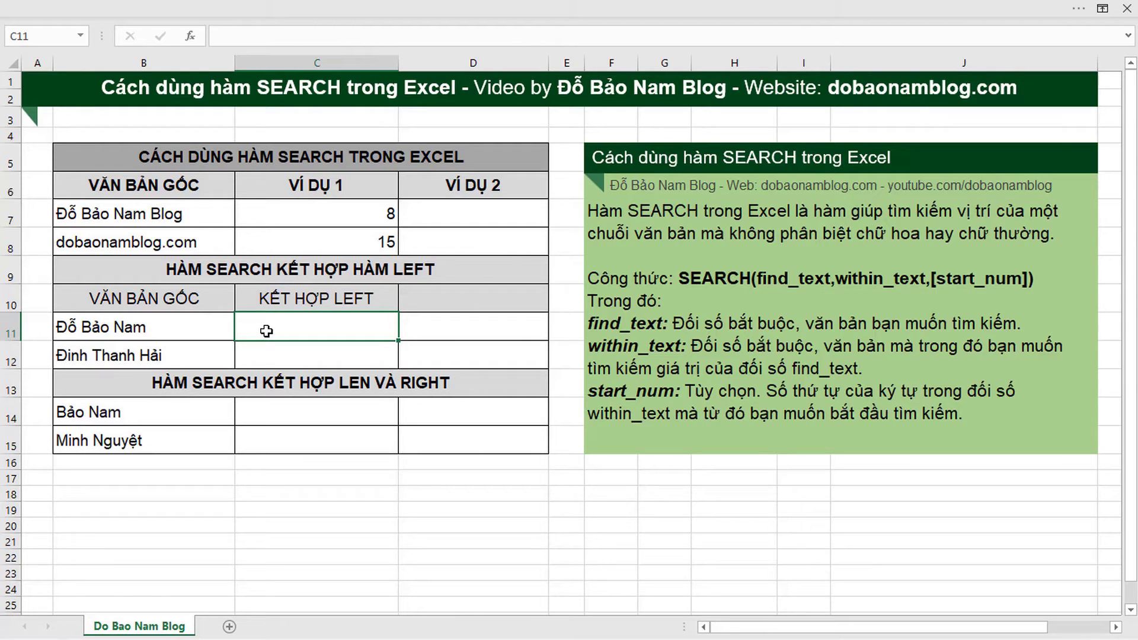
{"action": "left_click_drag", "start_coordinate": [165, 327], "coordinate": [163, 354]}
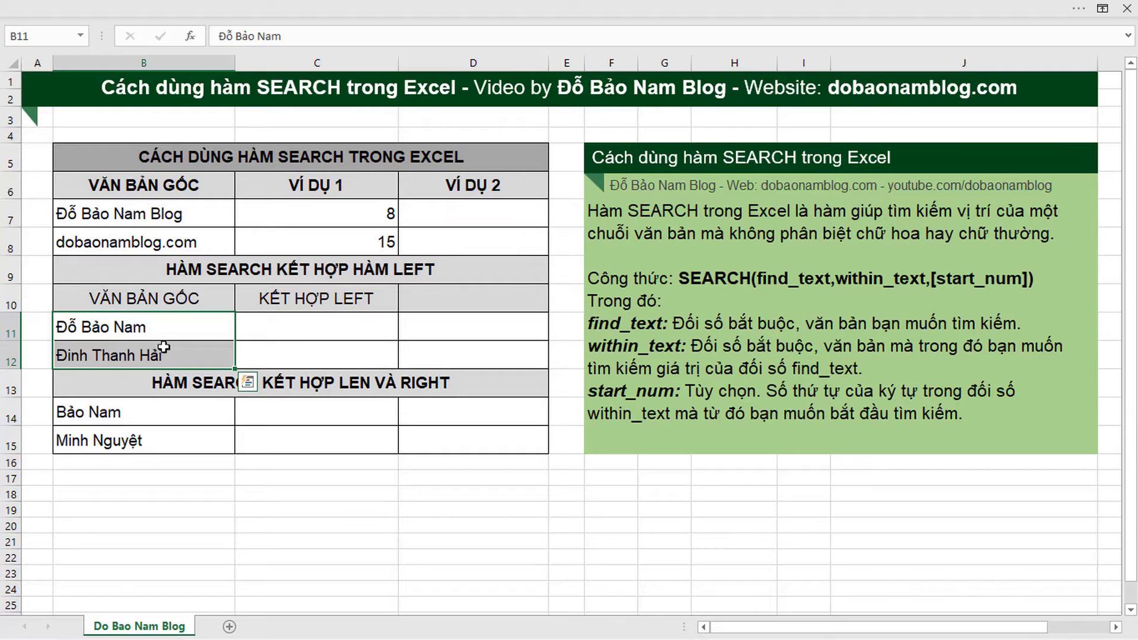
{"action": "left_click", "coordinate": [329, 328]}
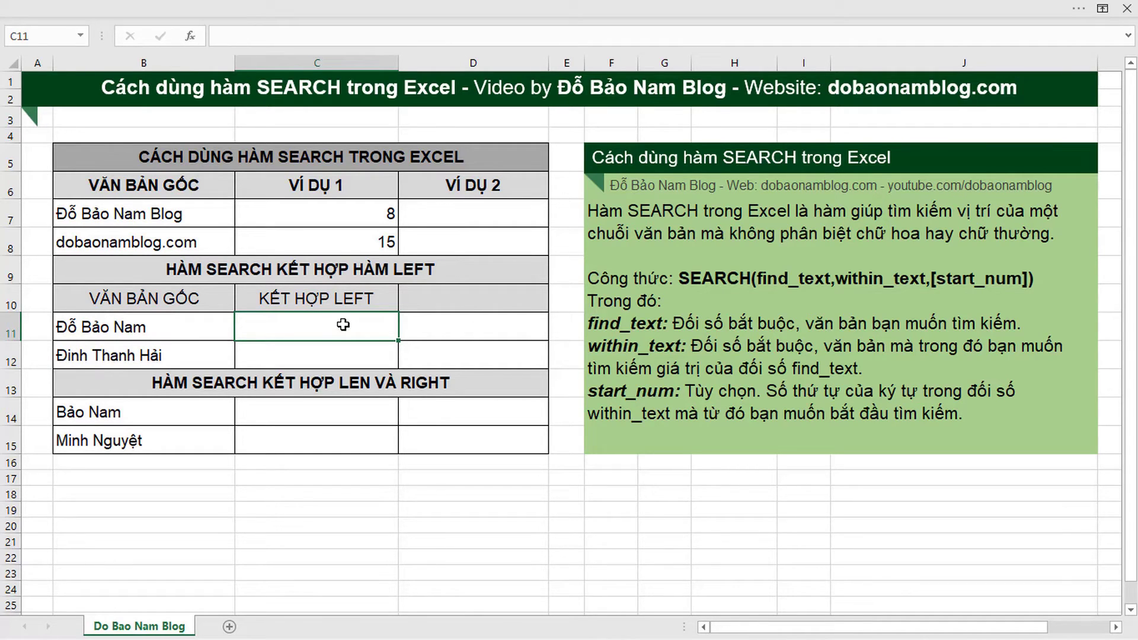
Start C11 with =LEFT(B11, leaving the character count to fill in
{"action": "type", "text": "="}
{"action": "type", "text": "le"}
{"action": "key", "text": "Tab"}
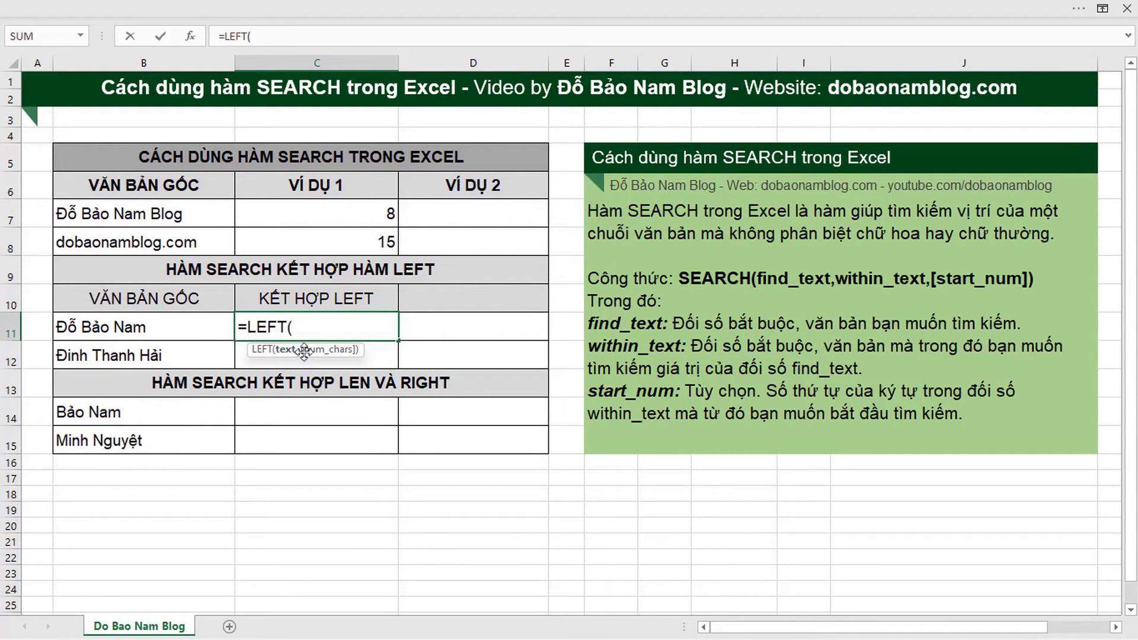
{"action": "left_click", "coordinate": [165, 328]}
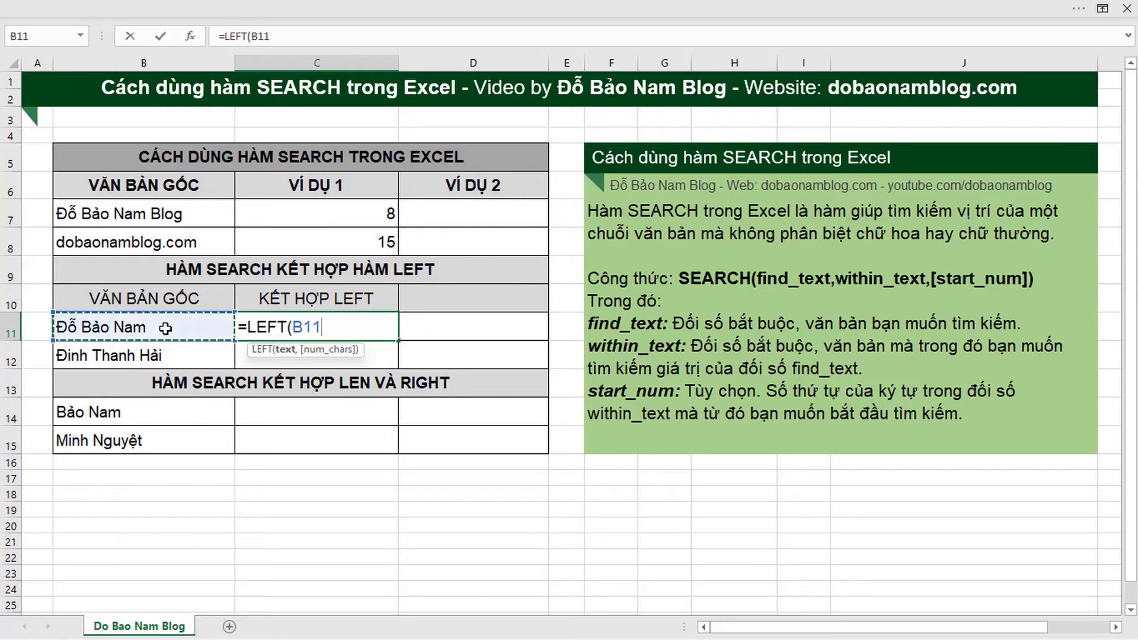
{"action": "type", "text": ",5"}
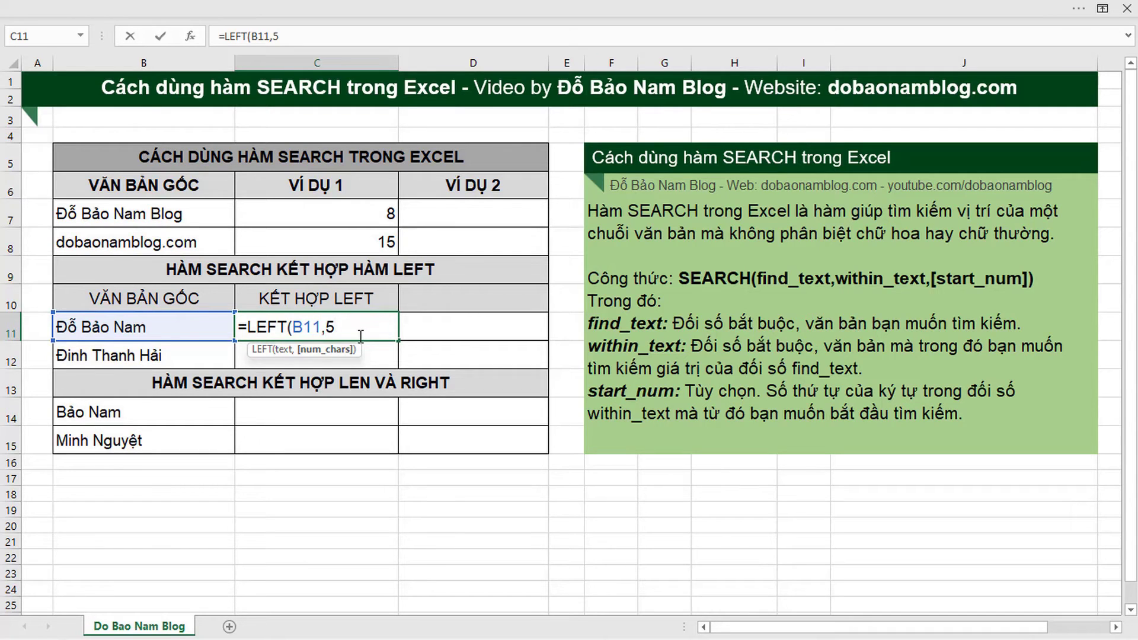
{"action": "key", "text": "BackSpace"}
Nest SEARCH(" ",B11) as LEFT's character count in C11 and commit it
{"action": "type", "text": "sea"}
{"action": "key", "text": "Tab"}
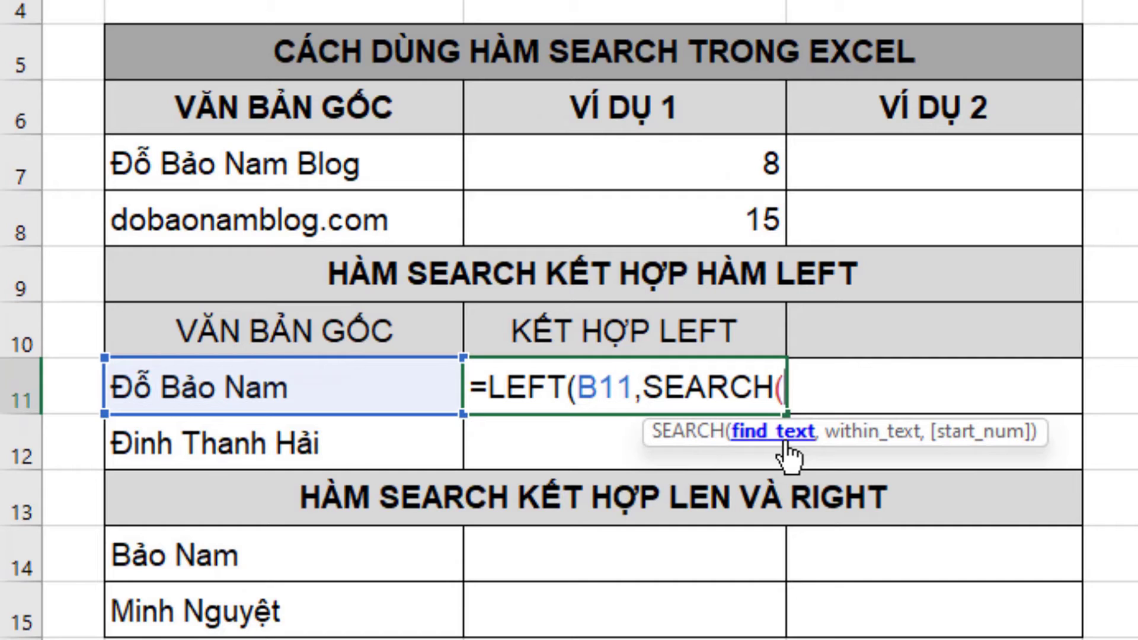
{"action": "type", "text": "\""}
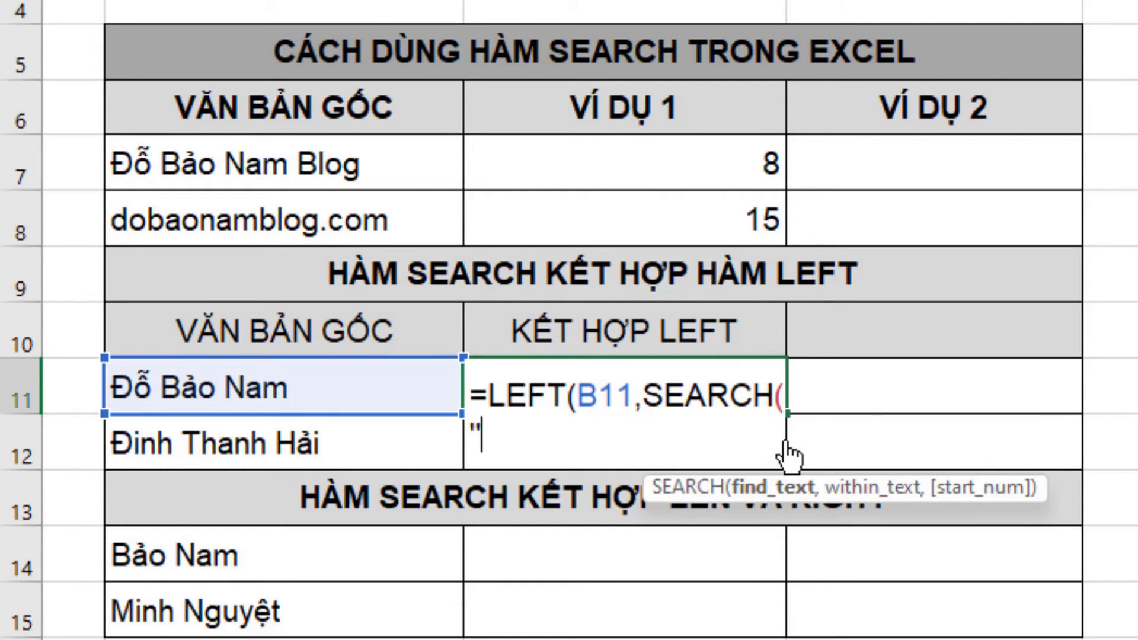
{"action": "type", "text": " \","}
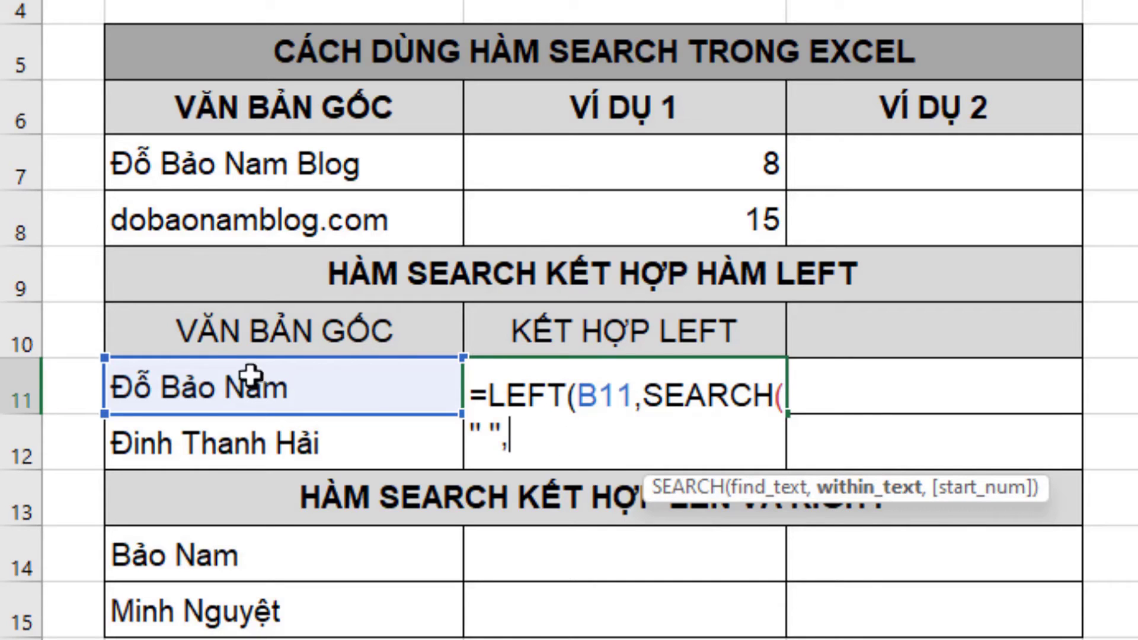
{"action": "left_click", "coordinate": [286, 391]}
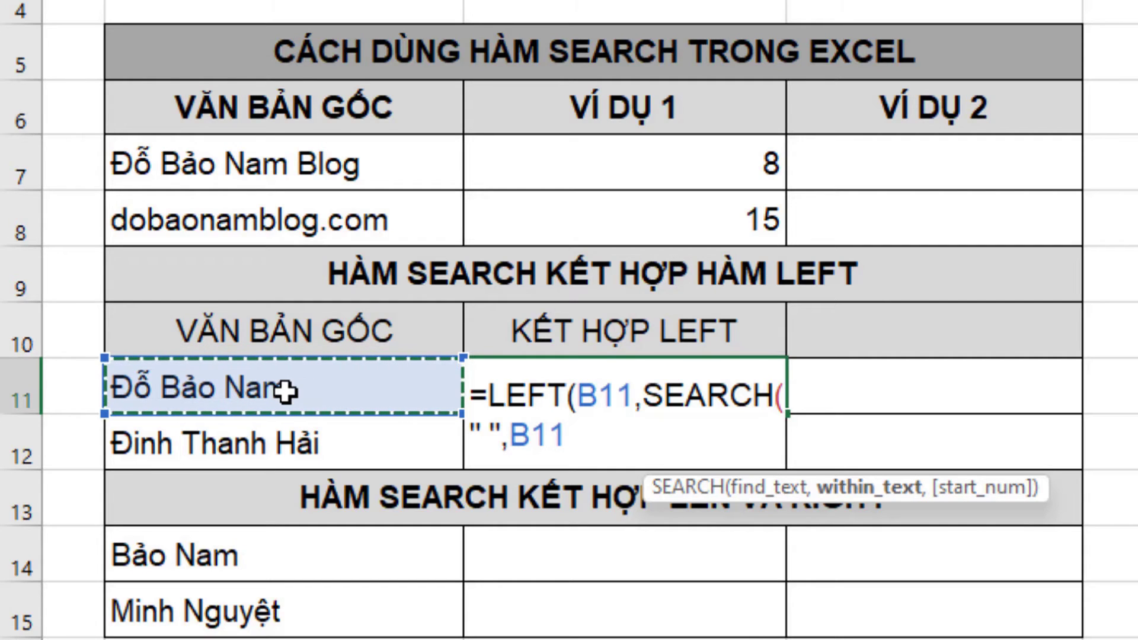
{"action": "type", "text": ")"}
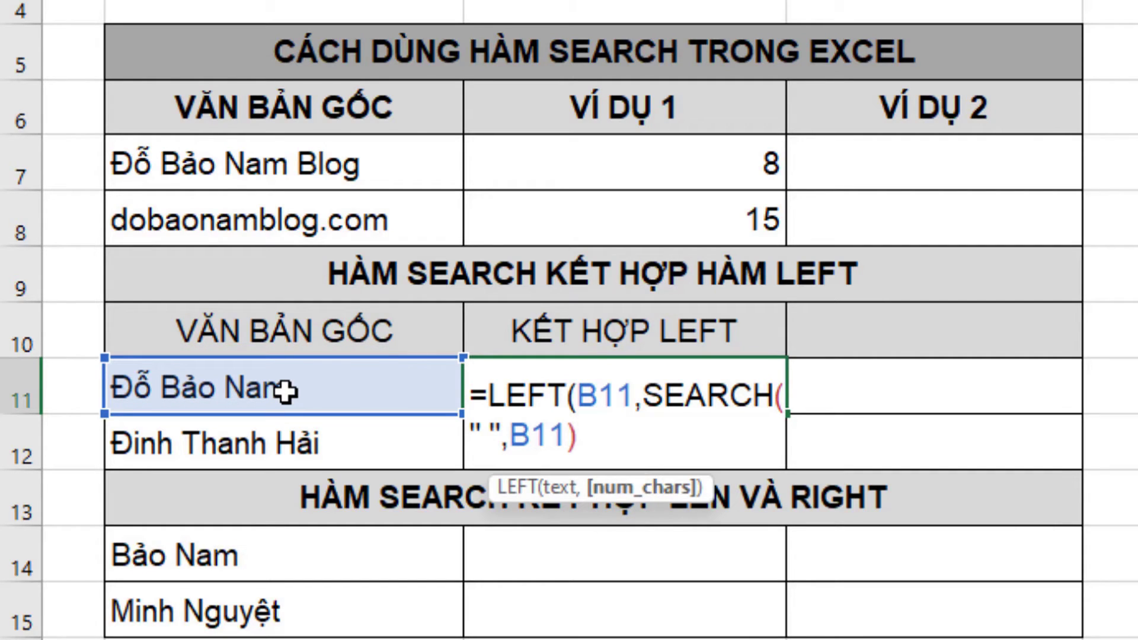
{"action": "type", "text": ")"}
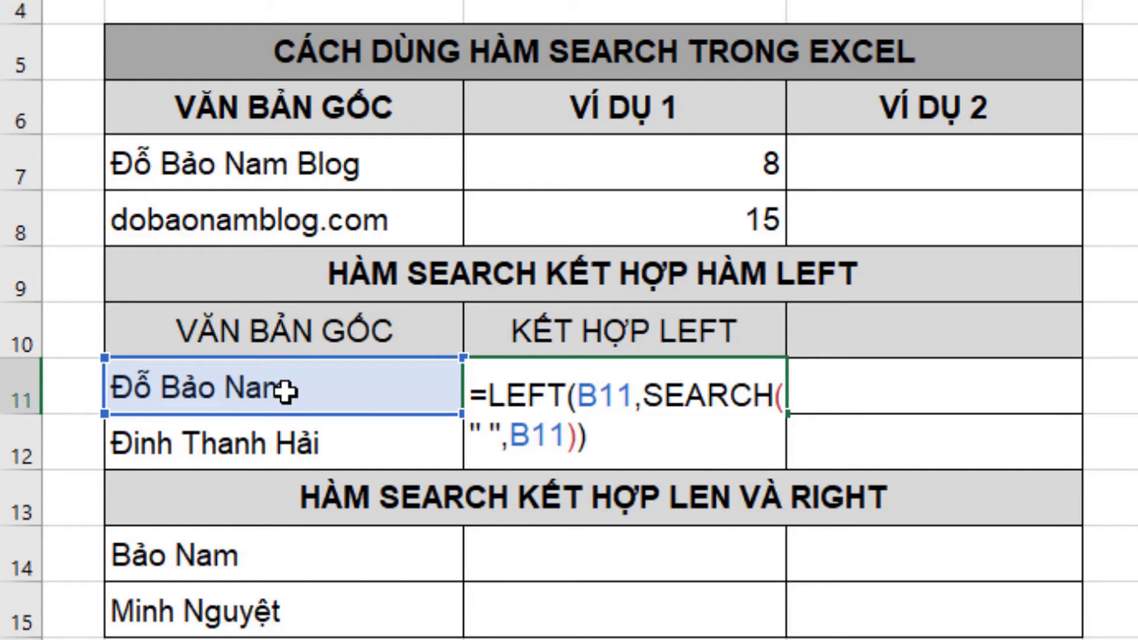
{"action": "key", "text": "Return"}
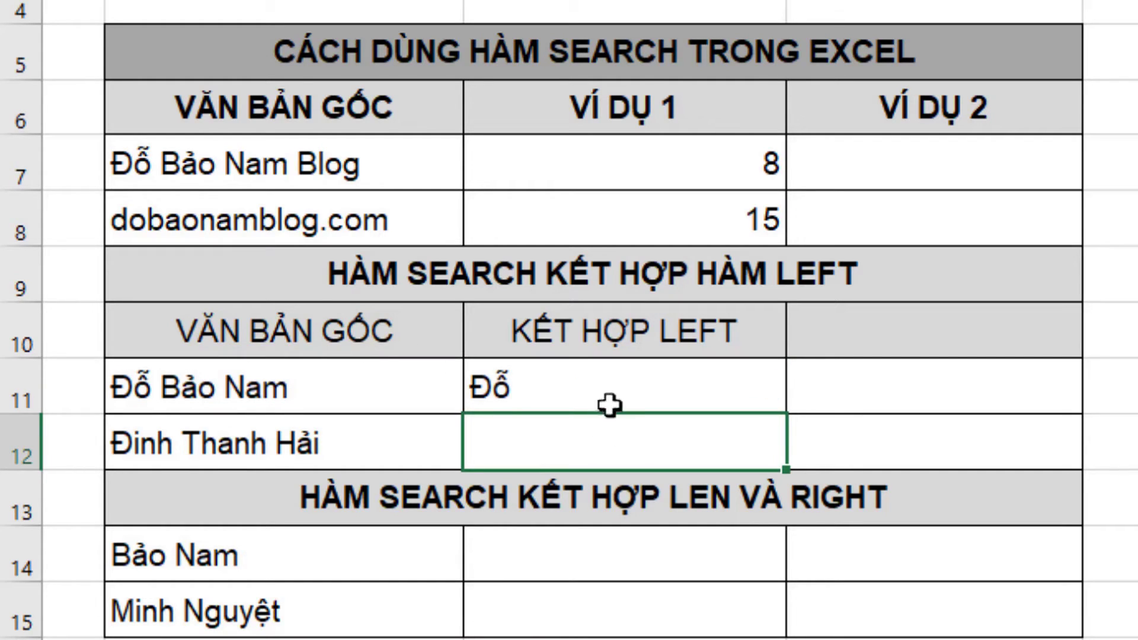
Correct C11 to =LEFT(B11,SEARCH(" ",B11)-1) so only the first name remains
{"action": "left_click", "coordinate": [614, 391]}
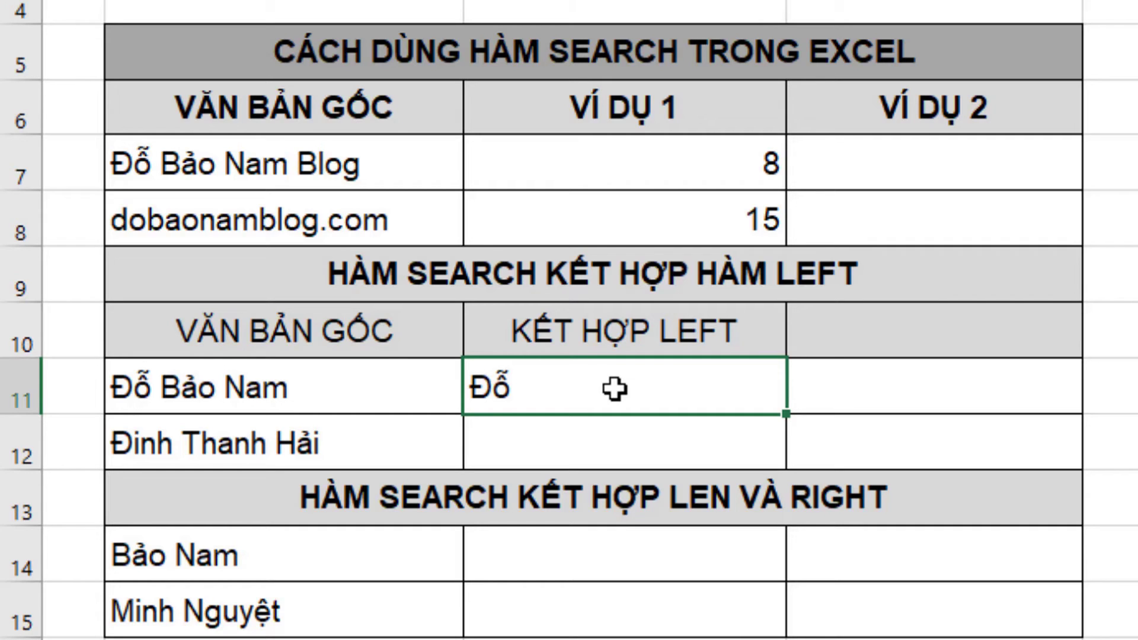
{"action": "double_click", "coordinate": [613, 389]}
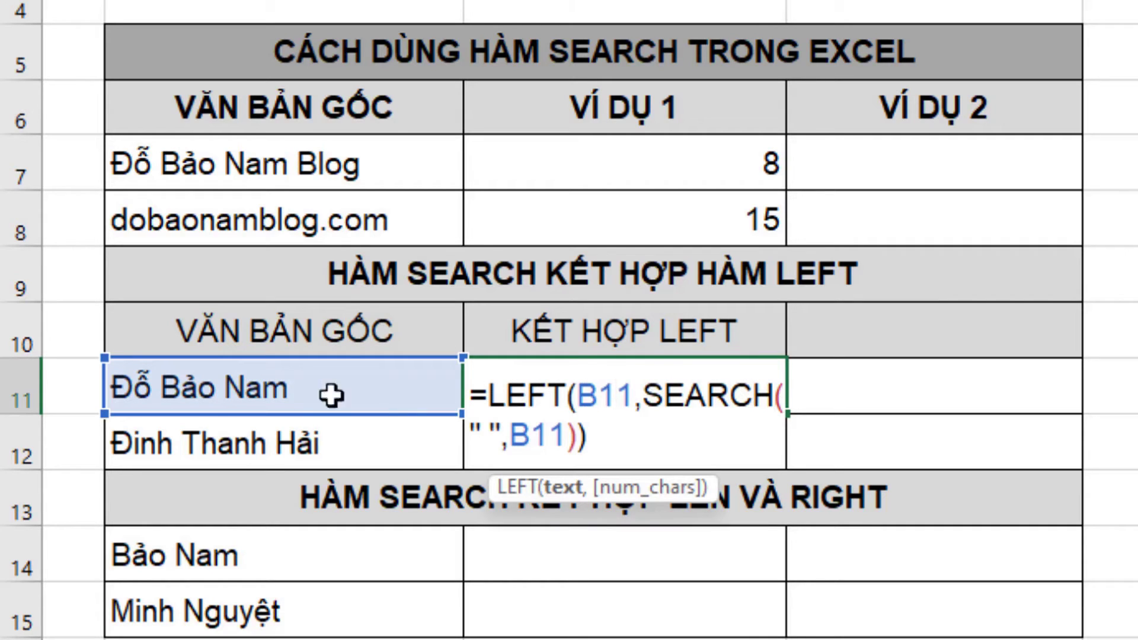
{"action": "left_click", "coordinate": [578, 438]}
{"action": "type", "text": "-"}
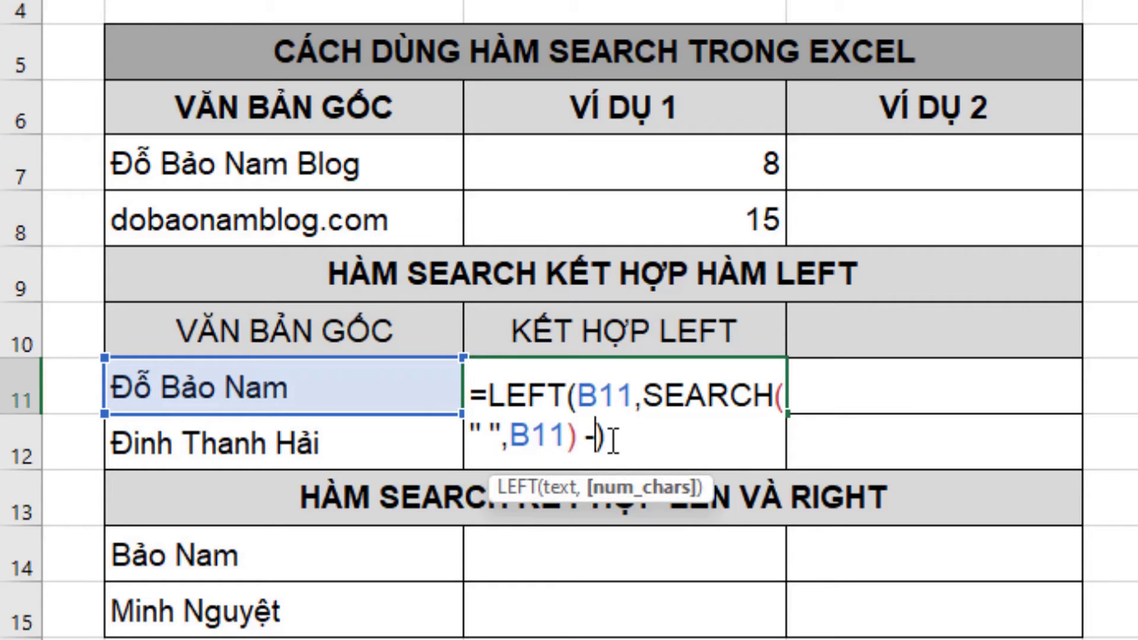
{"action": "type", "text": "1"}
{"action": "key", "text": "Return"}
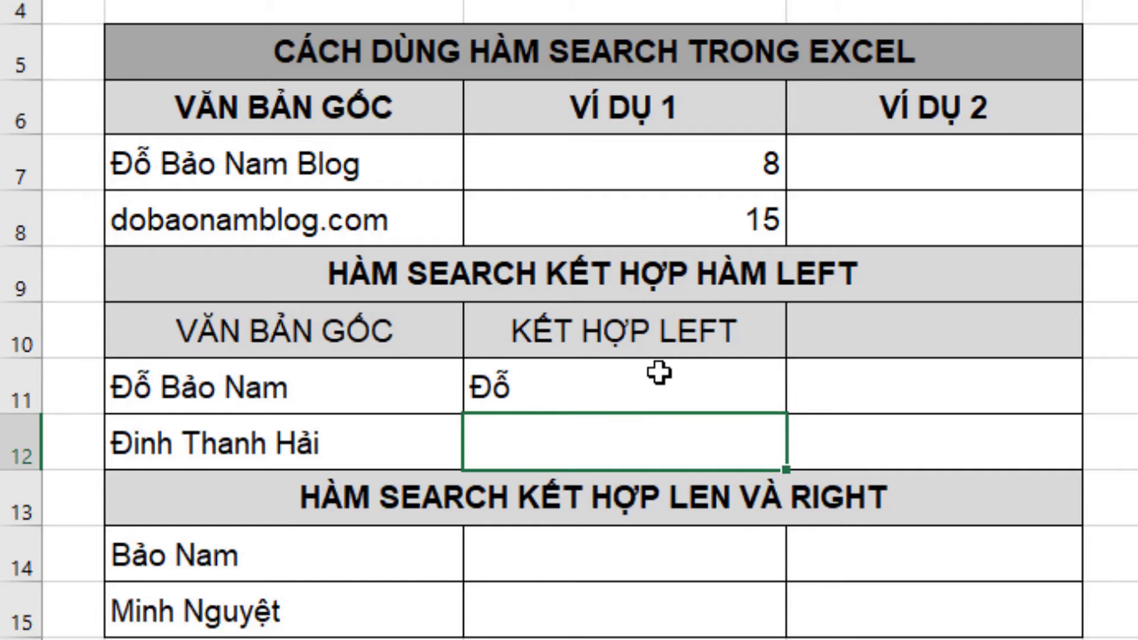
Fill the first-name formula from C11 down to C12, then select the LEN and RIGHT table
{"action": "left_click", "coordinate": [659, 372]}
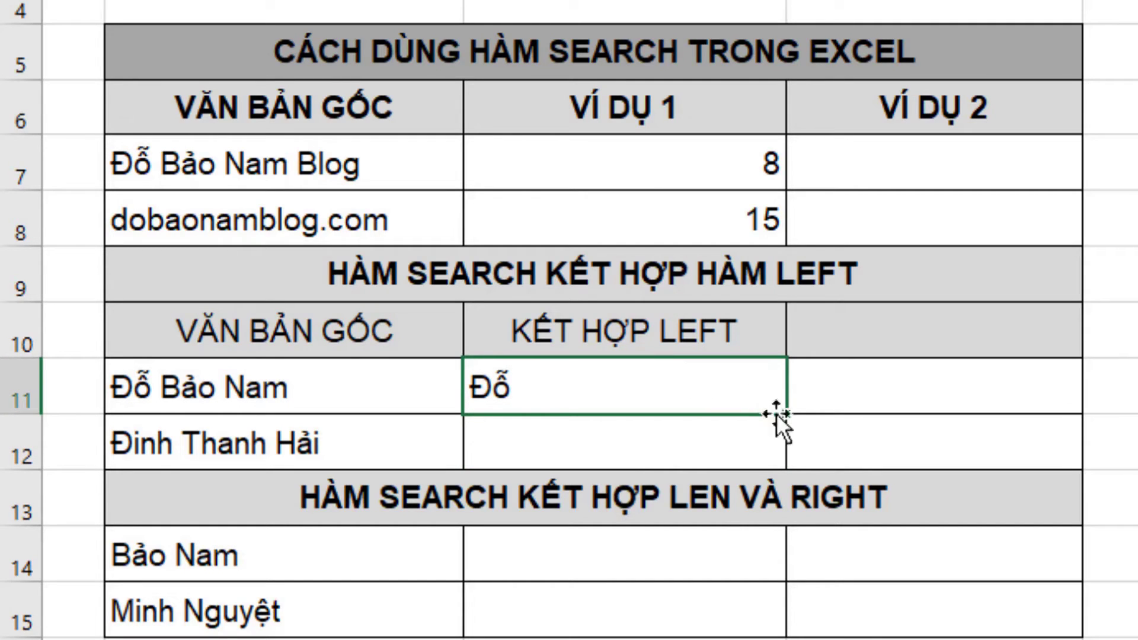
{"action": "left_click_drag", "start_coordinate": [788, 416], "coordinate": [781, 456]}
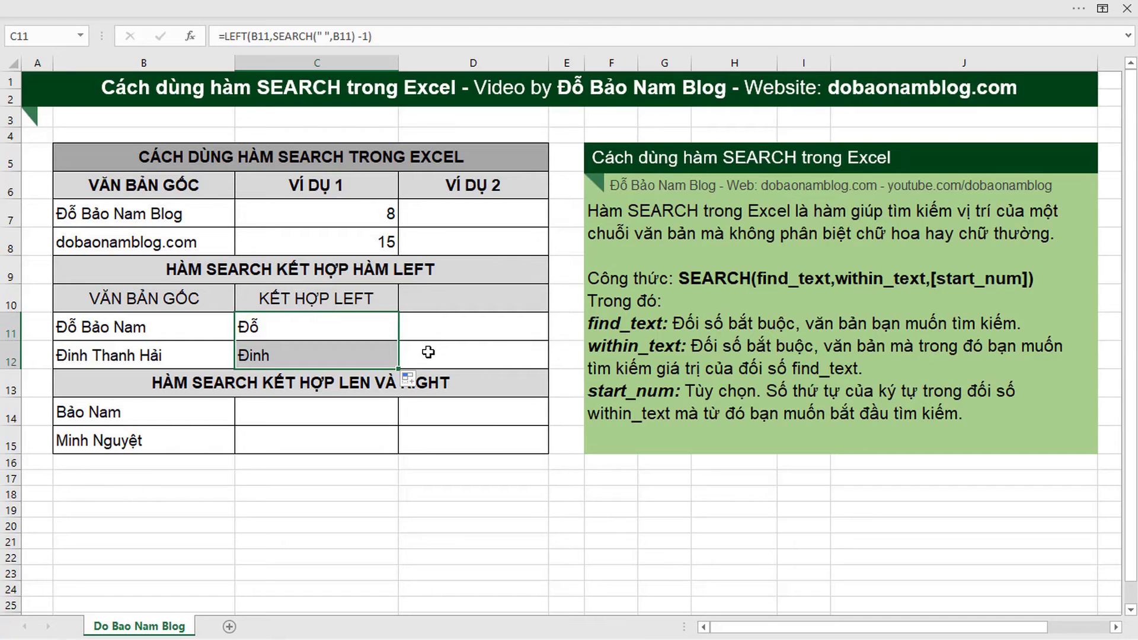
{"action": "left_click", "coordinate": [484, 377]}
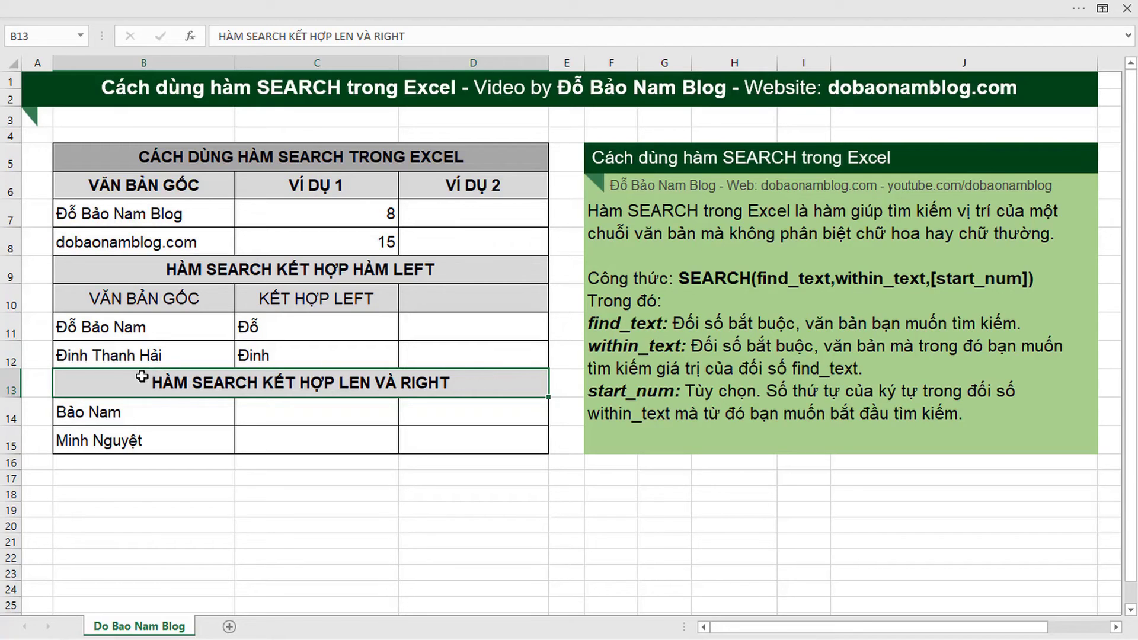
{"action": "left_click_drag", "start_coordinate": [119, 377], "coordinate": [416, 437]}
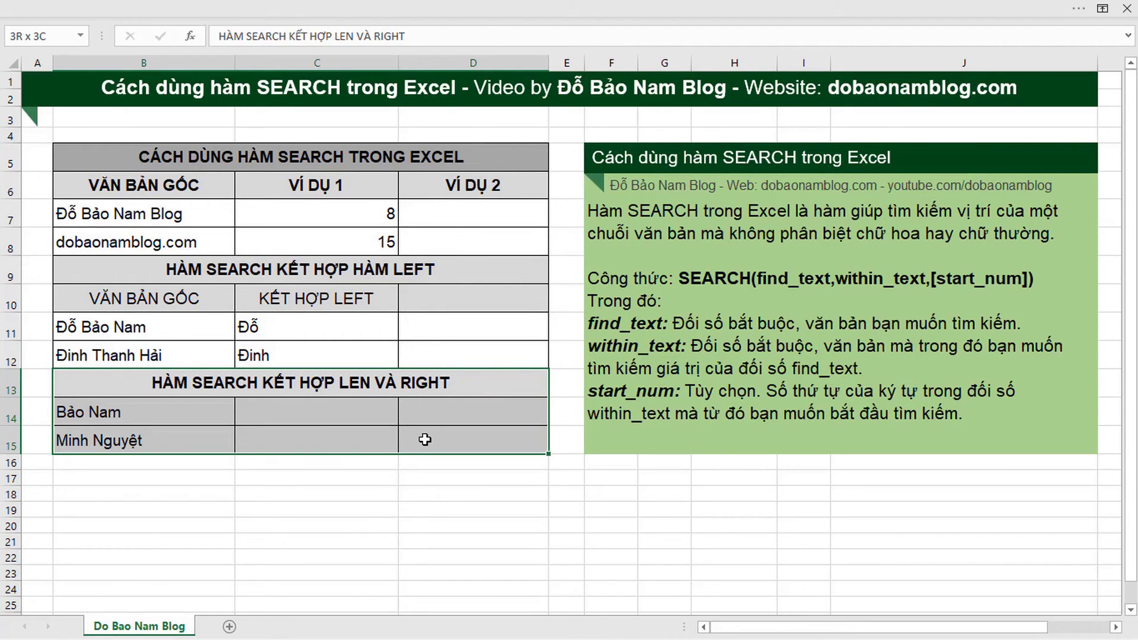
Start C14 with =RIGHT(B14, ahead of the character count
{"action": "left_click", "coordinate": [338, 419]}
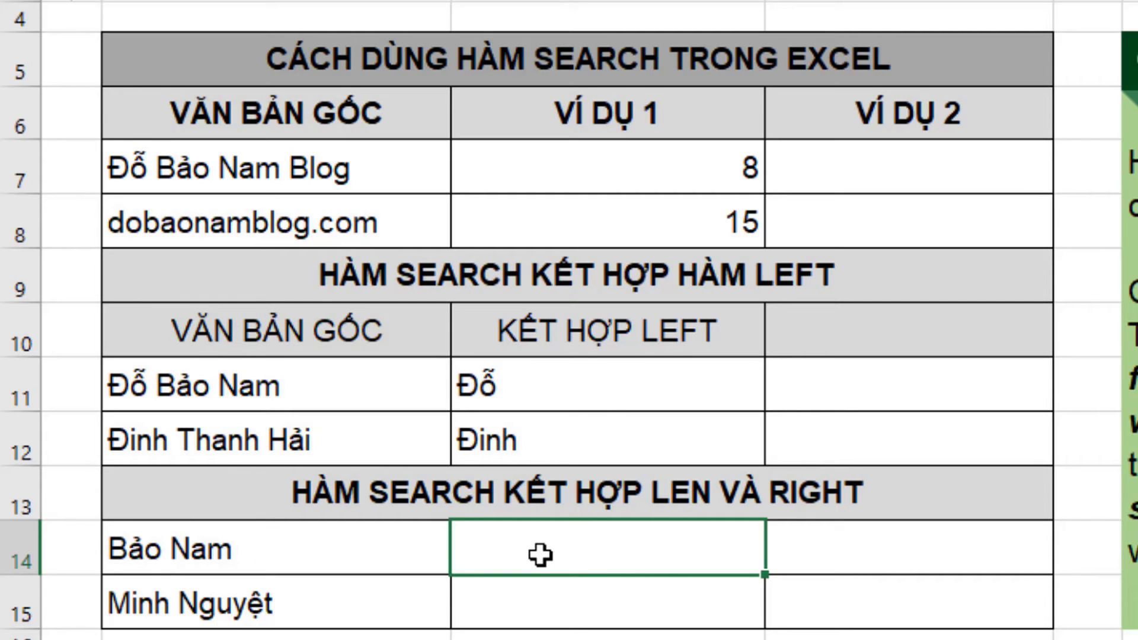
{"action": "type", "text": "=ri"}
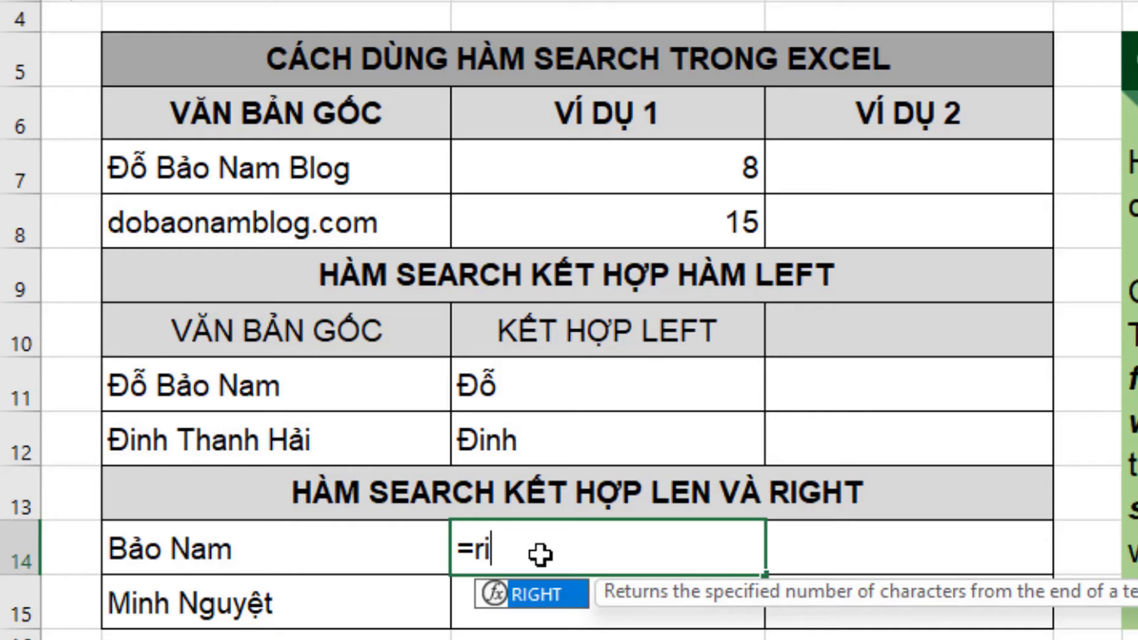
{"action": "key", "text": "Tab"}
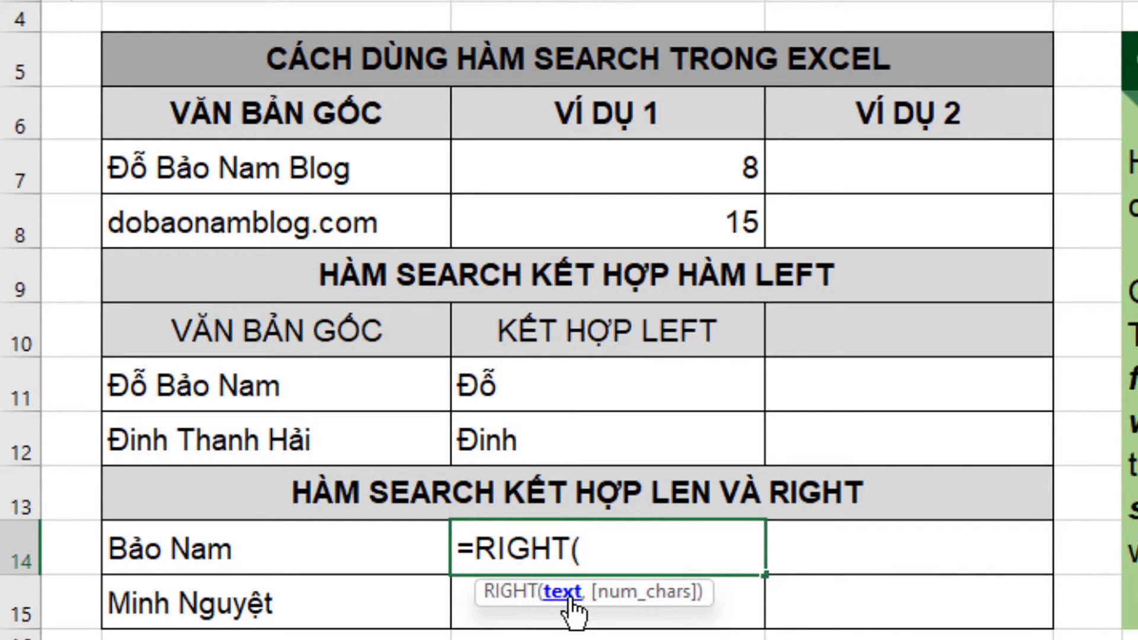
{"action": "left_click", "coordinate": [279, 545]}
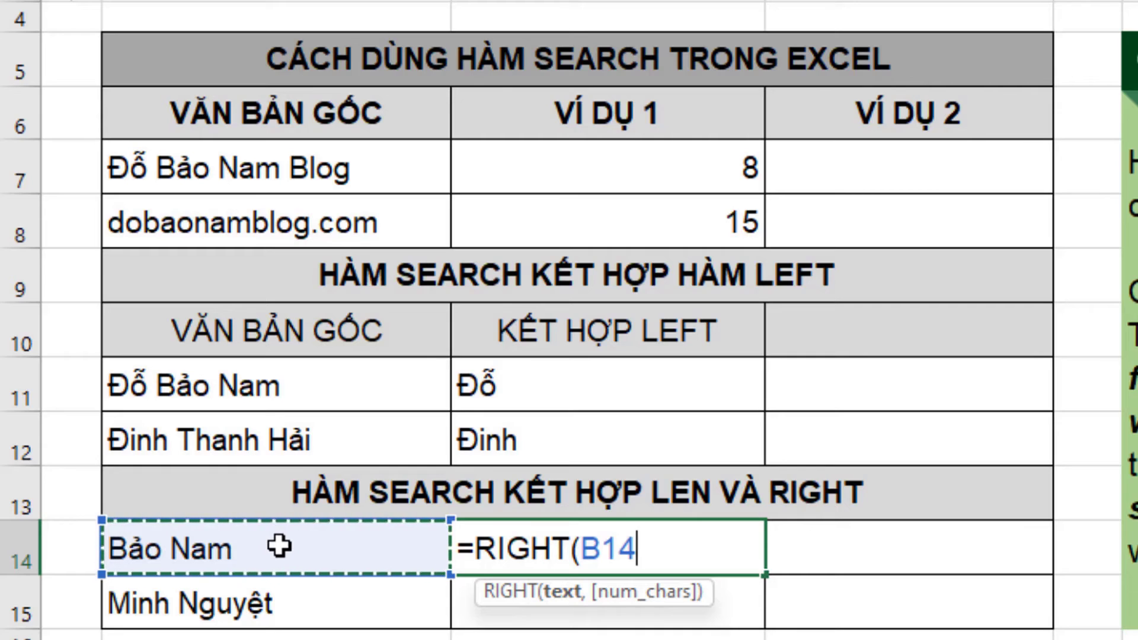
{"action": "type", "text": ","}
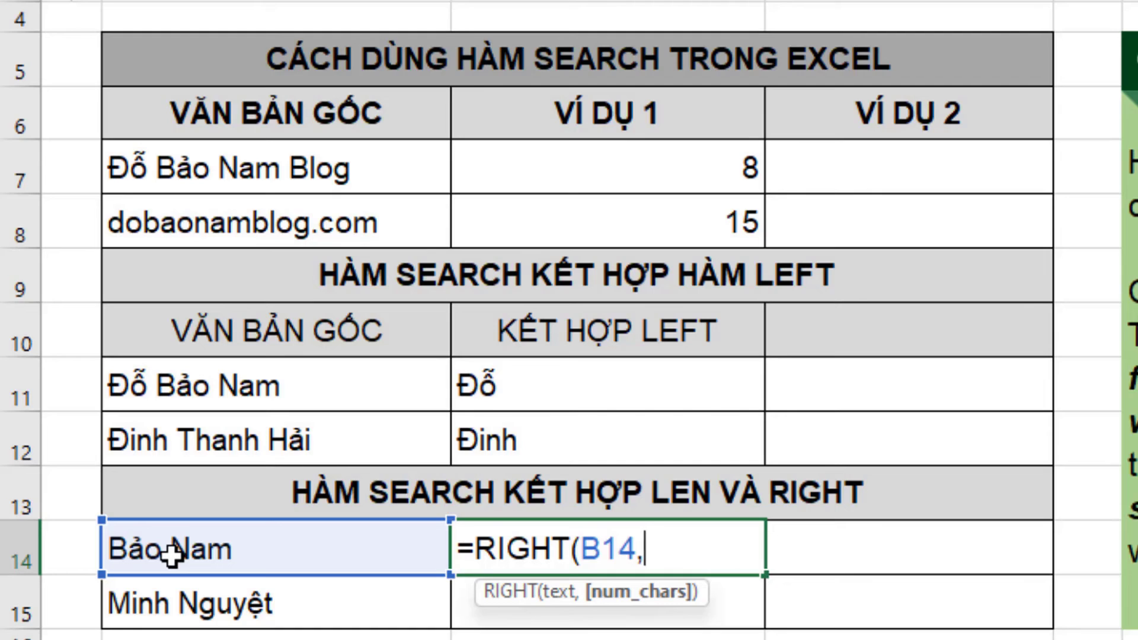
Add LEN(B14)- as the start of RIGHT's character count in C14
{"action": "type", "text": "len"}
{"action": "key", "text": "Tab"}
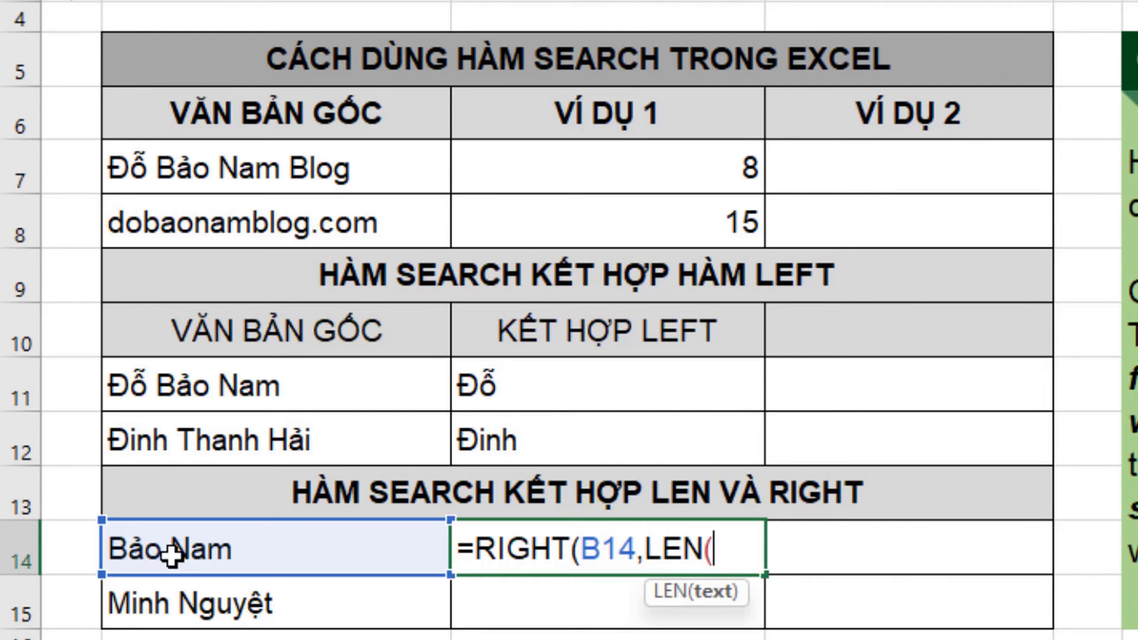
{"action": "left_click", "coordinate": [256, 553]}
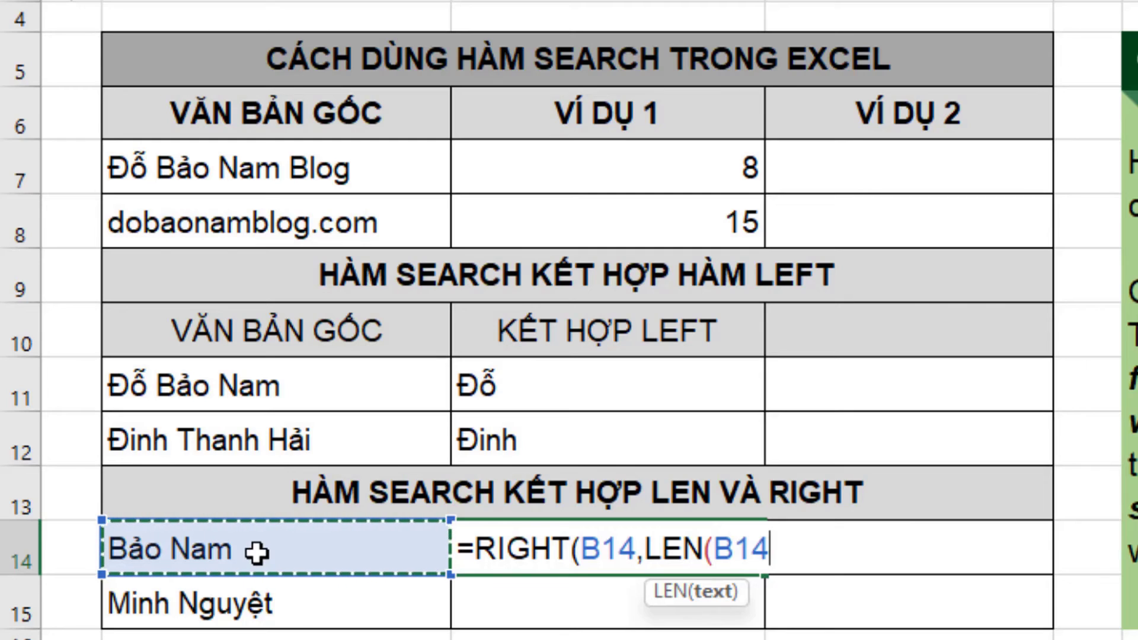
{"action": "type", "text": ")"}
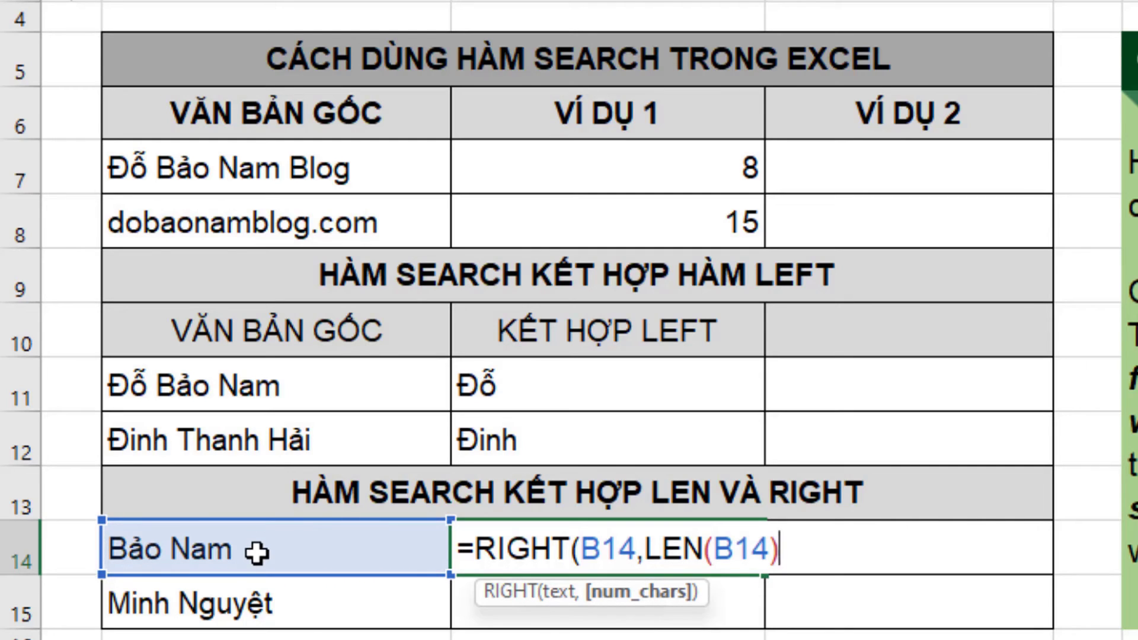
{"action": "type", "text": "-"}
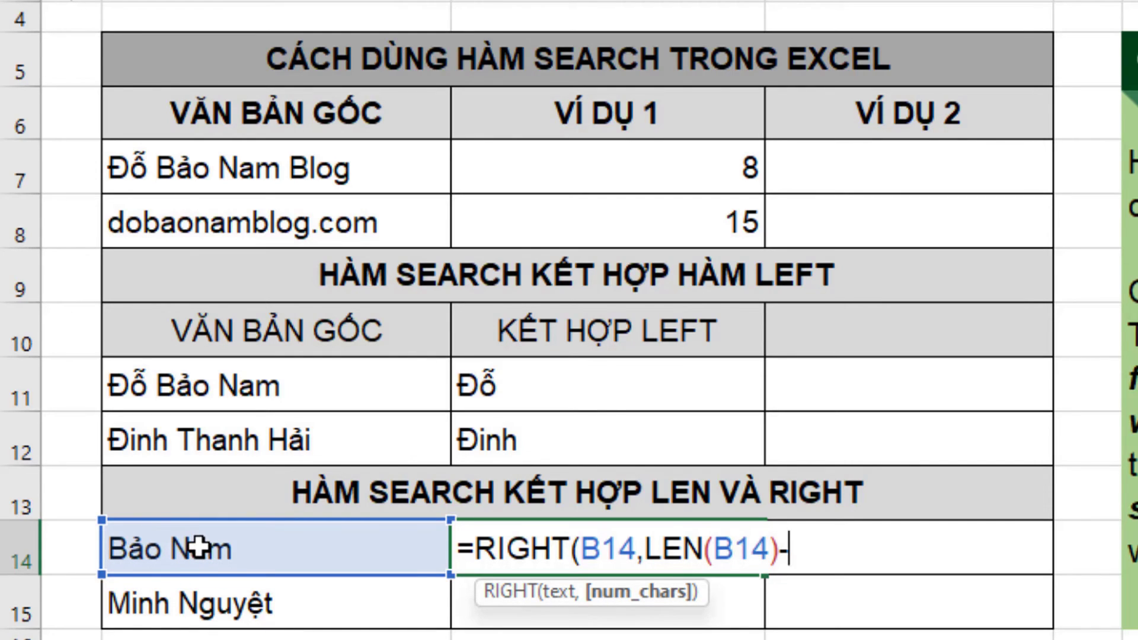
Finish with SEARCH(" ",B14), commit, and fill the last-name formula down to C15
{"action": "type", "text": "se"}
{"action": "key", "text": "Tab"}
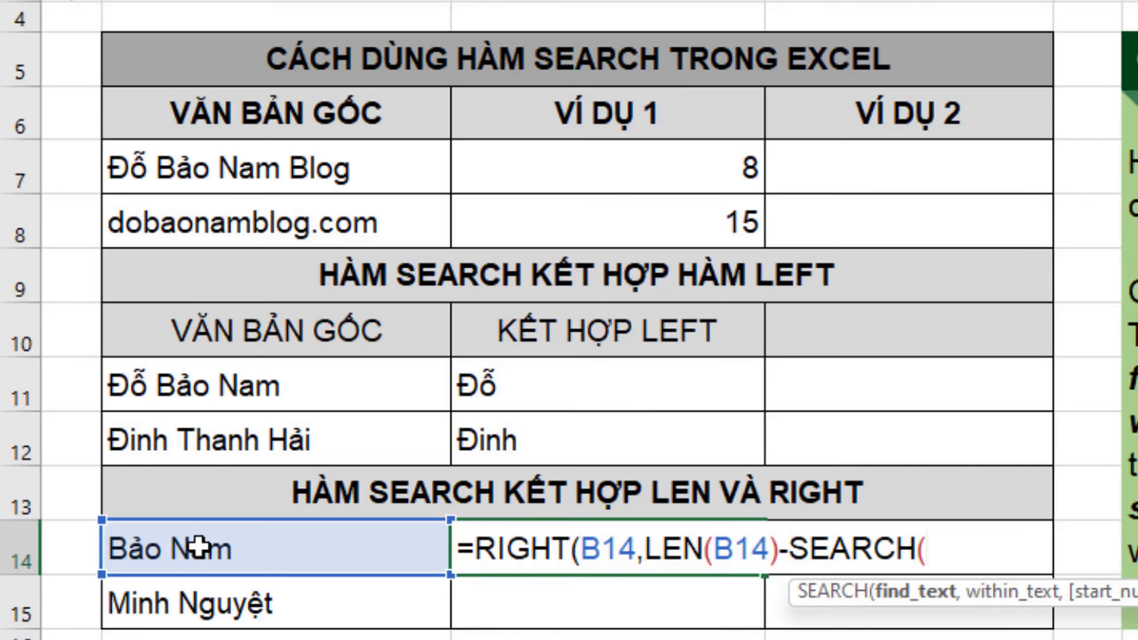
{"action": "type", "text": "\" "}
{"action": "type", "text": "\""}
{"action": "type", "text": ","}
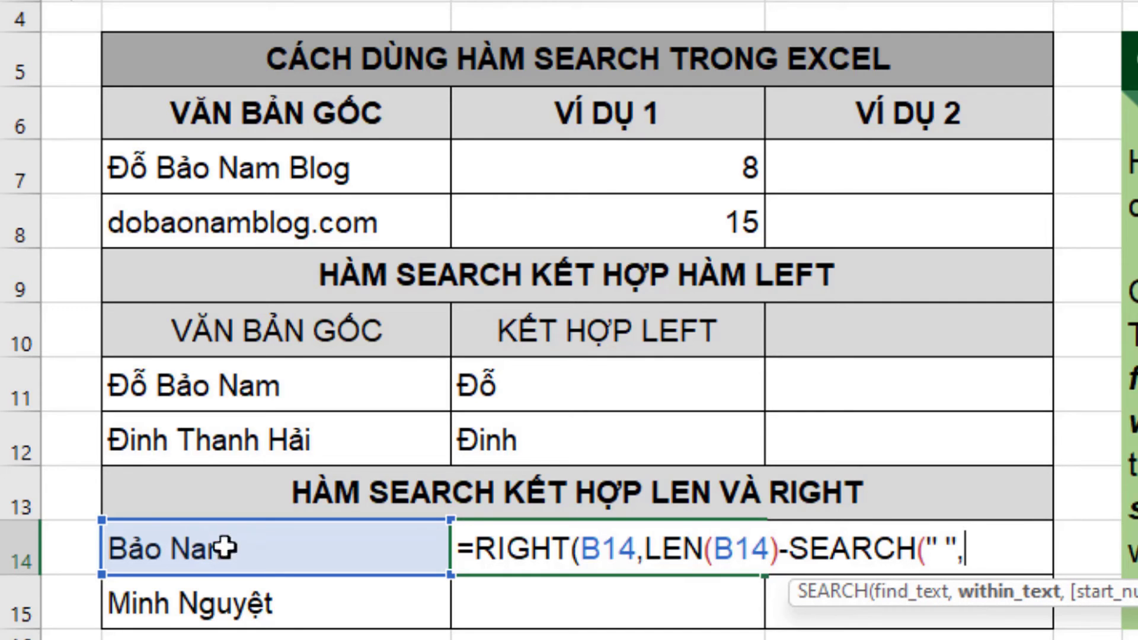
{"action": "left_click", "coordinate": [237, 545]}
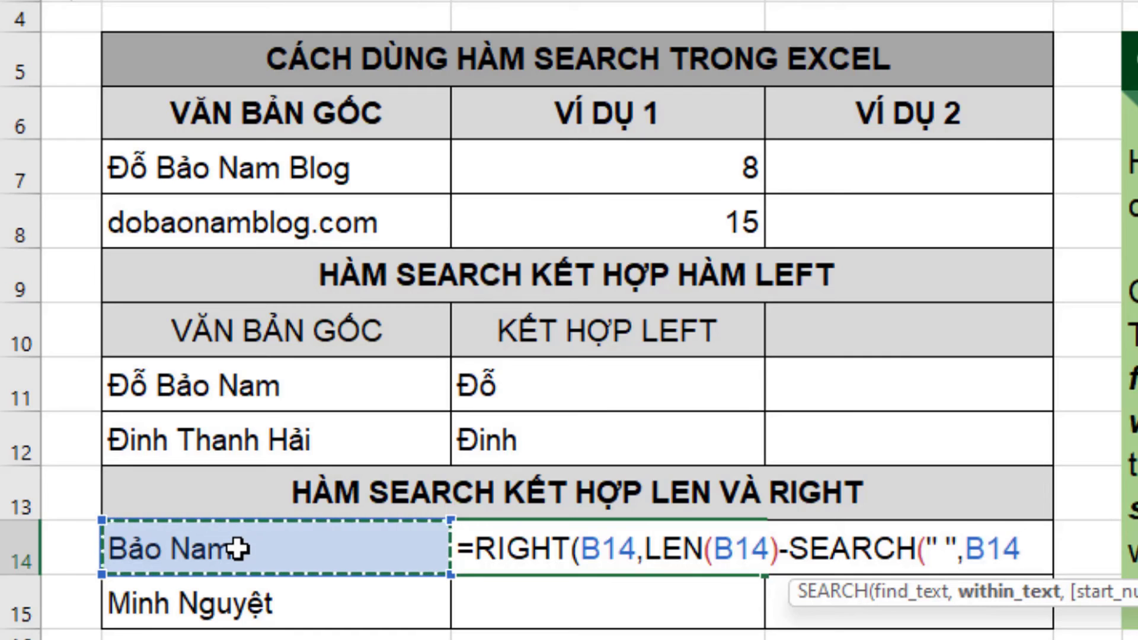
{"action": "type", "text": ")"}
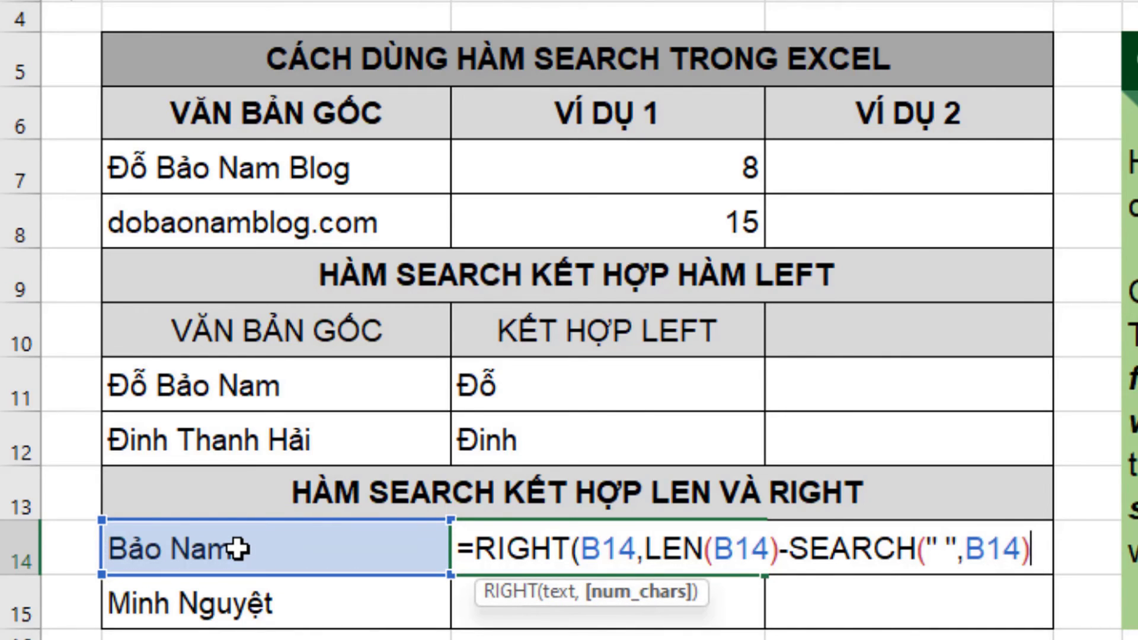
{"action": "type", "text": ")"}
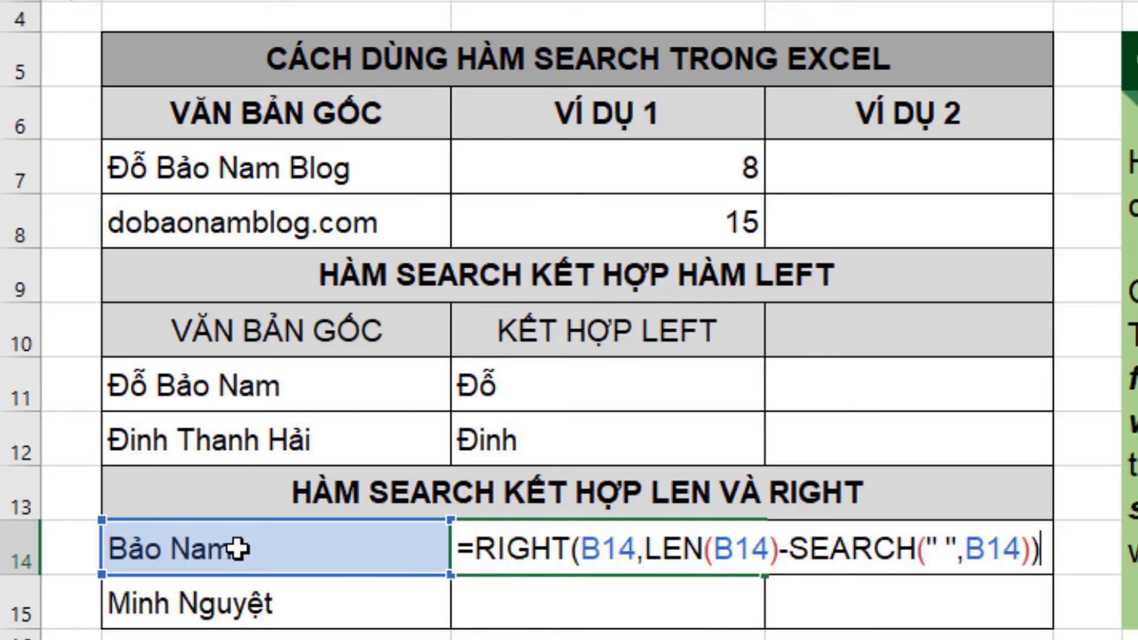
{"action": "key", "text": "Return"}
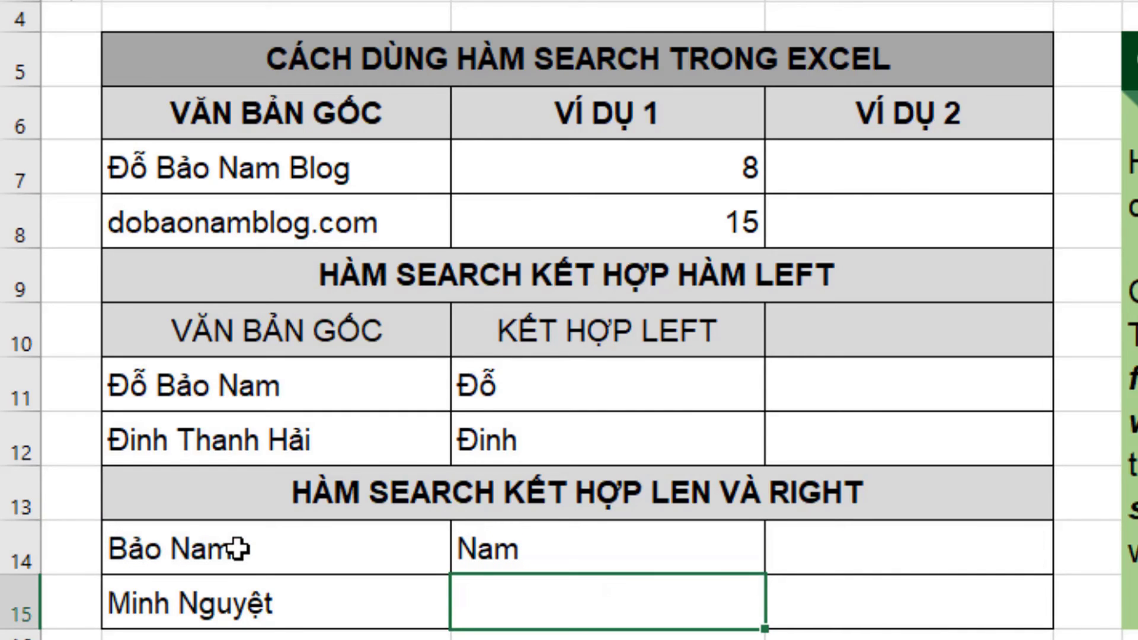
{"action": "left_click", "coordinate": [592, 541]}
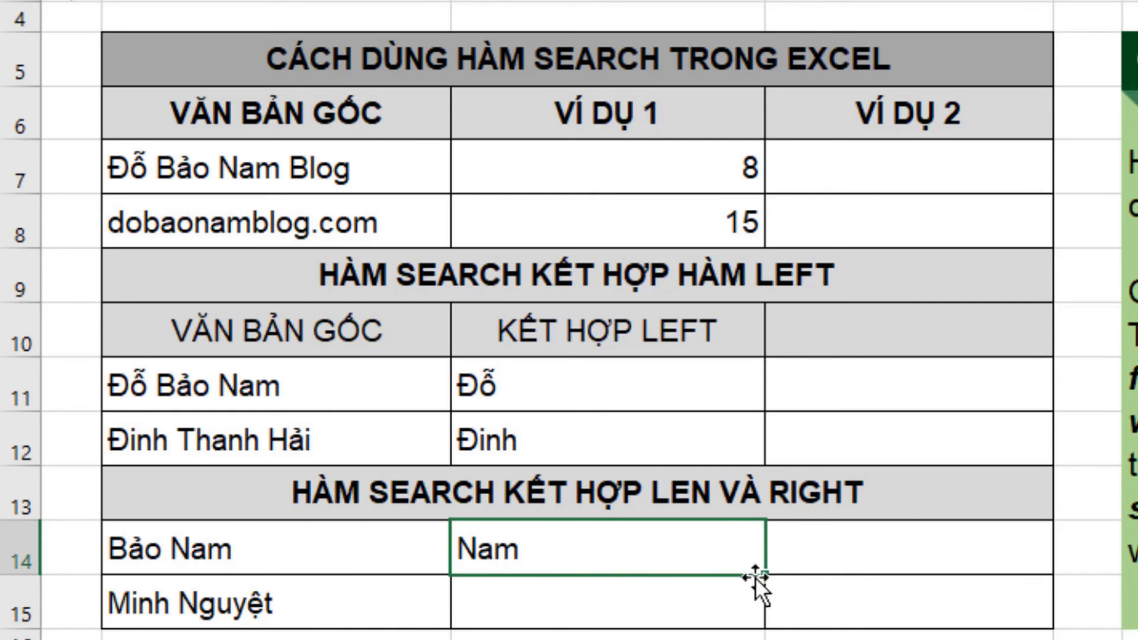
{"action": "left_click_drag", "start_coordinate": [765, 577], "coordinate": [764, 622]}
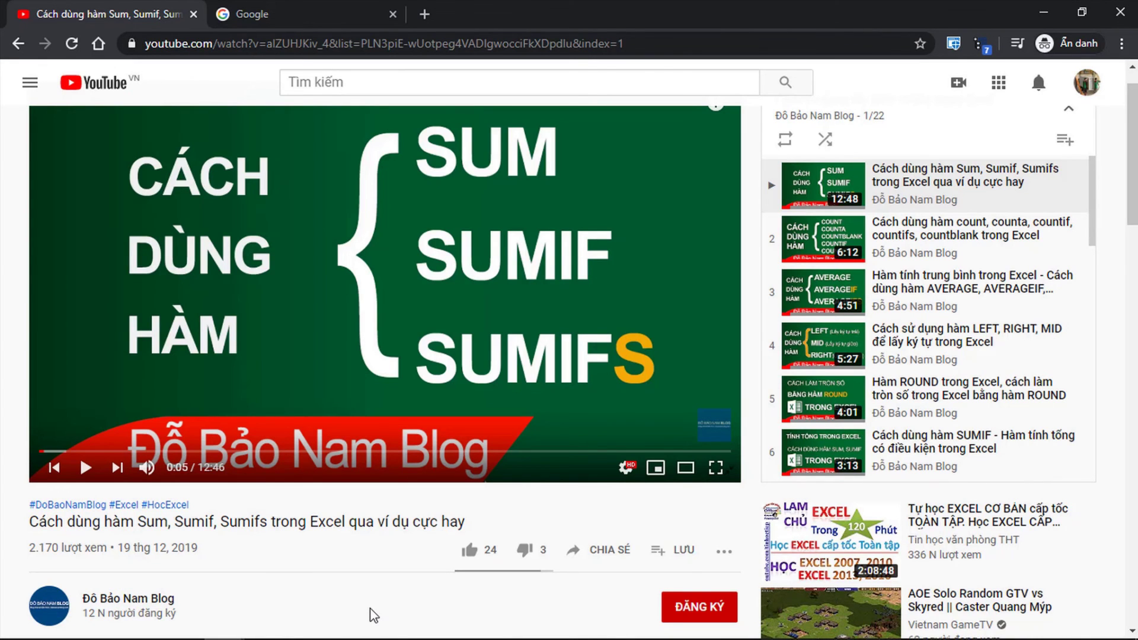
Like the YouTube video and subscribe to its channel with all notifications turned on
{"action": "left_click", "coordinate": [468, 551]}
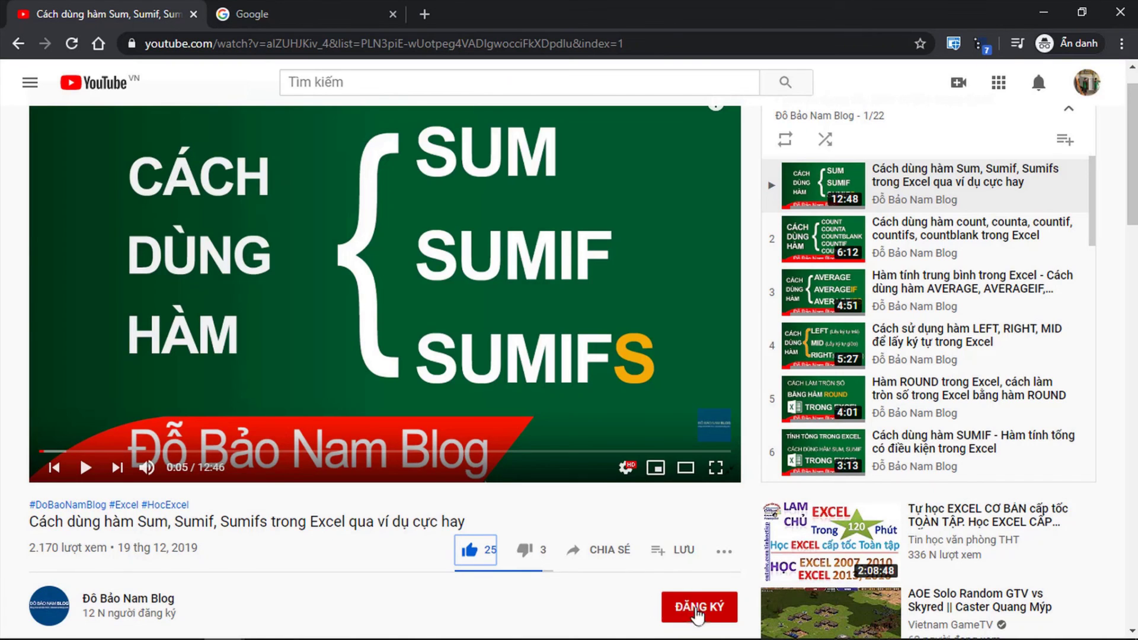
{"action": "left_click", "coordinate": [722, 607]}
{"action": "left_click", "coordinate": [718, 611]}
{"action": "left_click", "coordinate": [757, 509]}
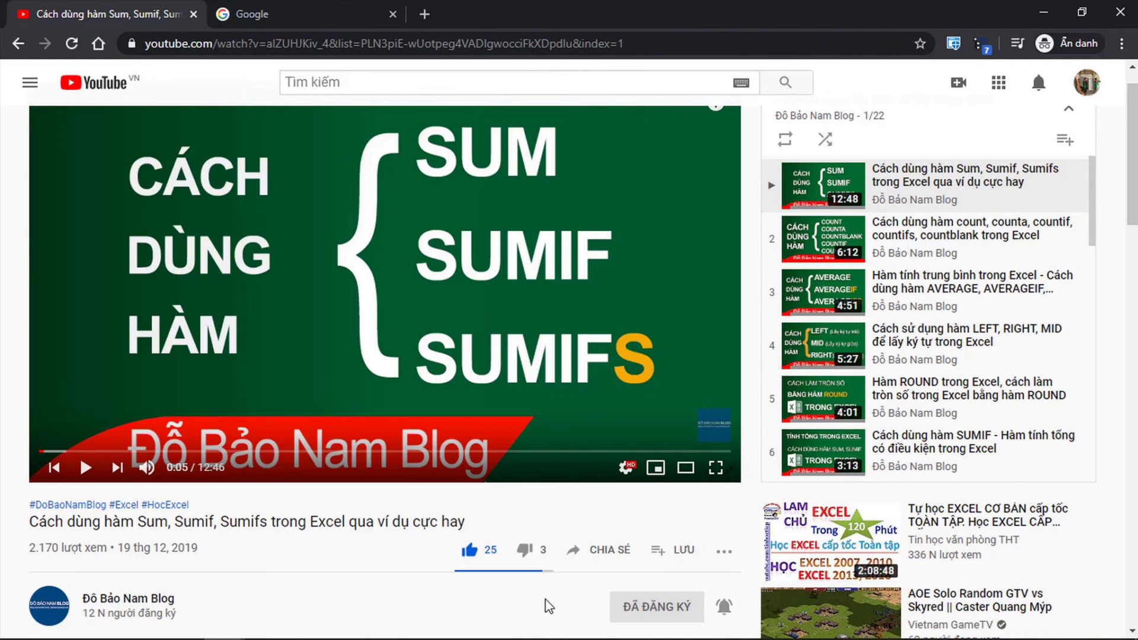
Rerun the earlier Google search for the channel's blog from the search history
{"action": "left_click", "coordinate": [294, 12]}
{"action": "left_click", "coordinate": [401, 313]}
{"action": "left_click", "coordinate": [421, 338]}
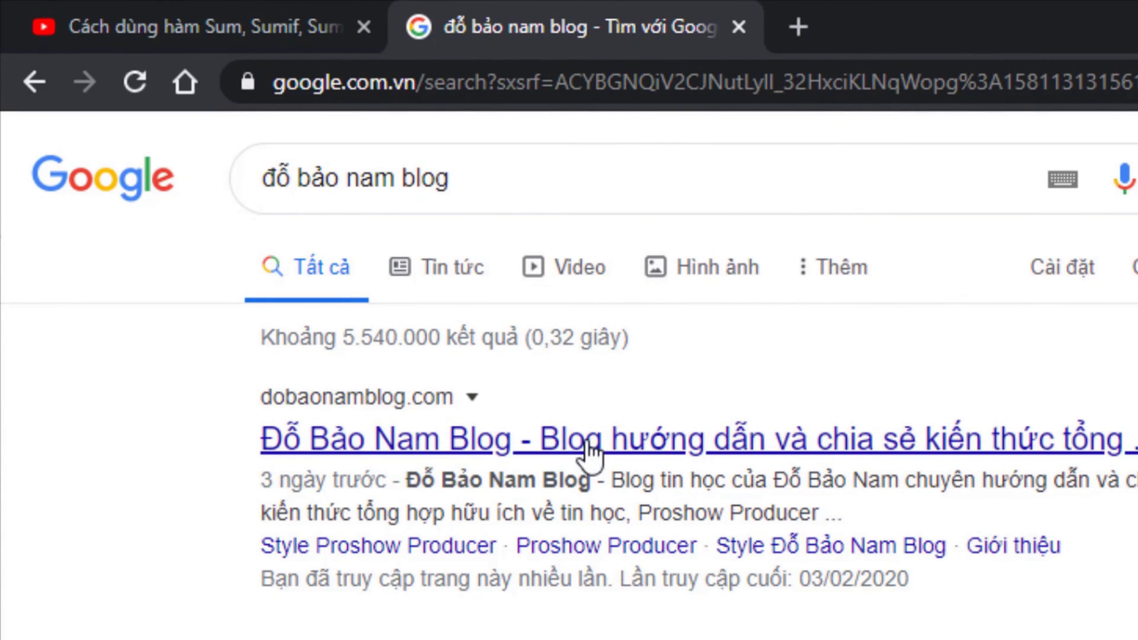
Open the blog's homepage from the top result and scroll to its Excel and Proshow Producer articles
{"action": "left_click", "coordinate": [589, 449]}
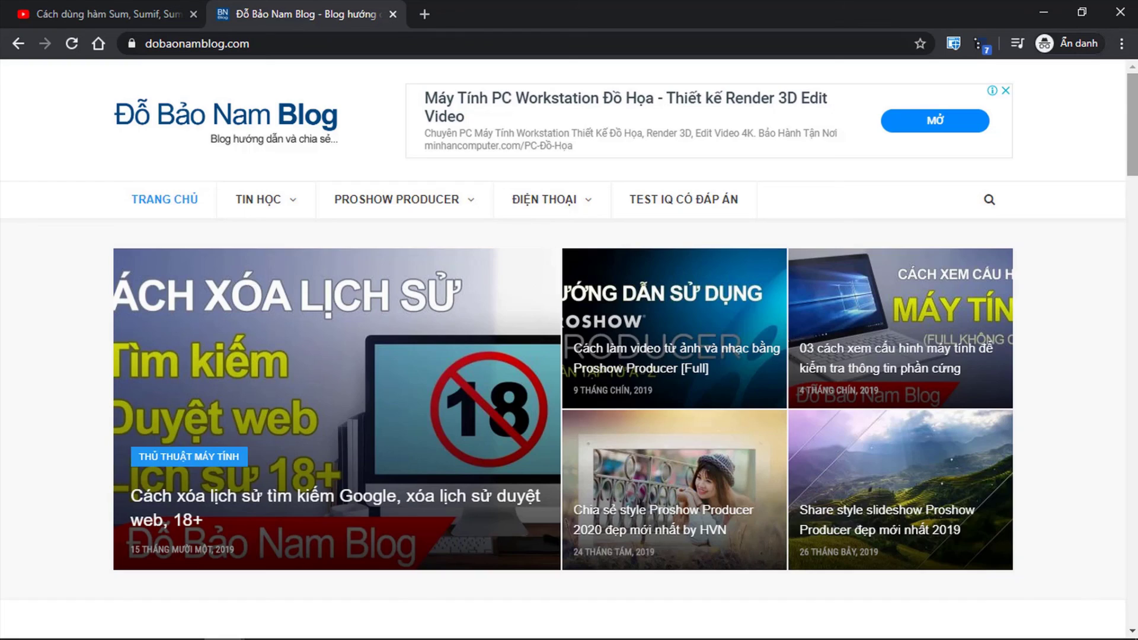
{"action": "scroll", "coordinate": [1131, 147], "scroll_direction": "down", "scroll_amount": 8}
{"action": "scroll", "coordinate": [570, 350], "scroll_direction": "down", "scroll_amount": 3}
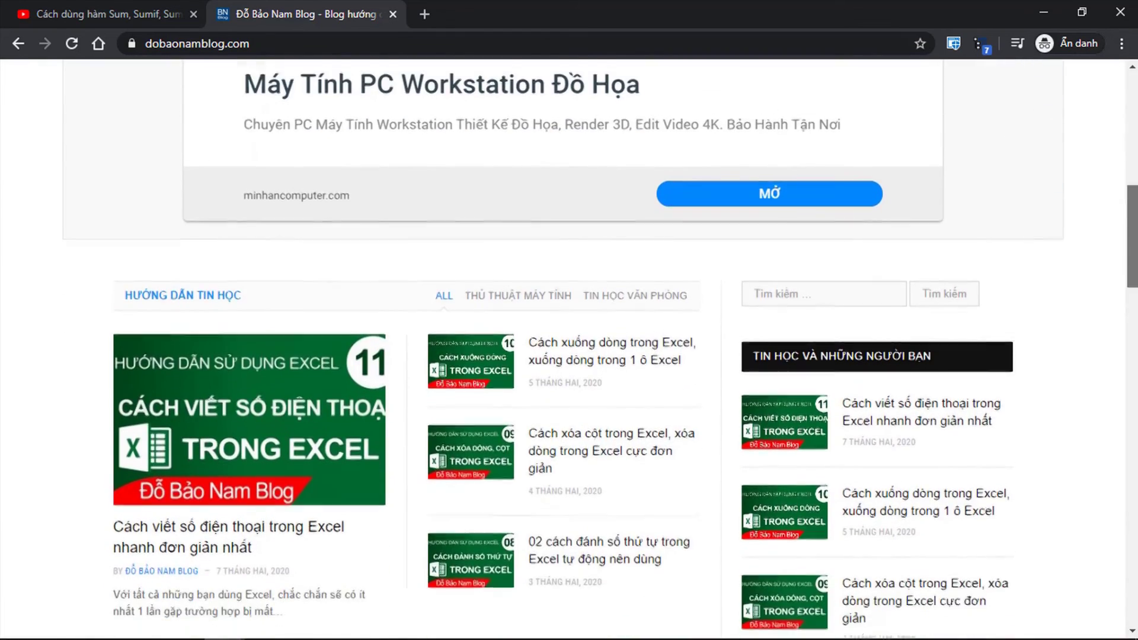
{"action": "scroll", "coordinate": [569, 350], "scroll_direction": "down", "scroll_amount": 4}
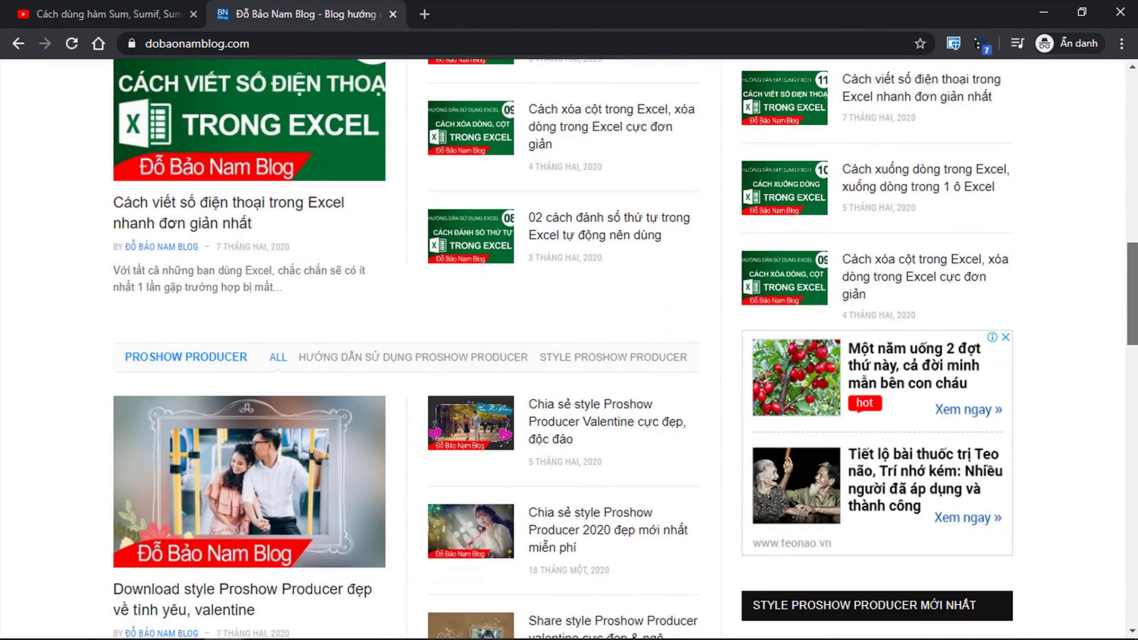
{"action": "scroll", "coordinate": [625, 350], "scroll_direction": "up", "scroll_amount": 1}
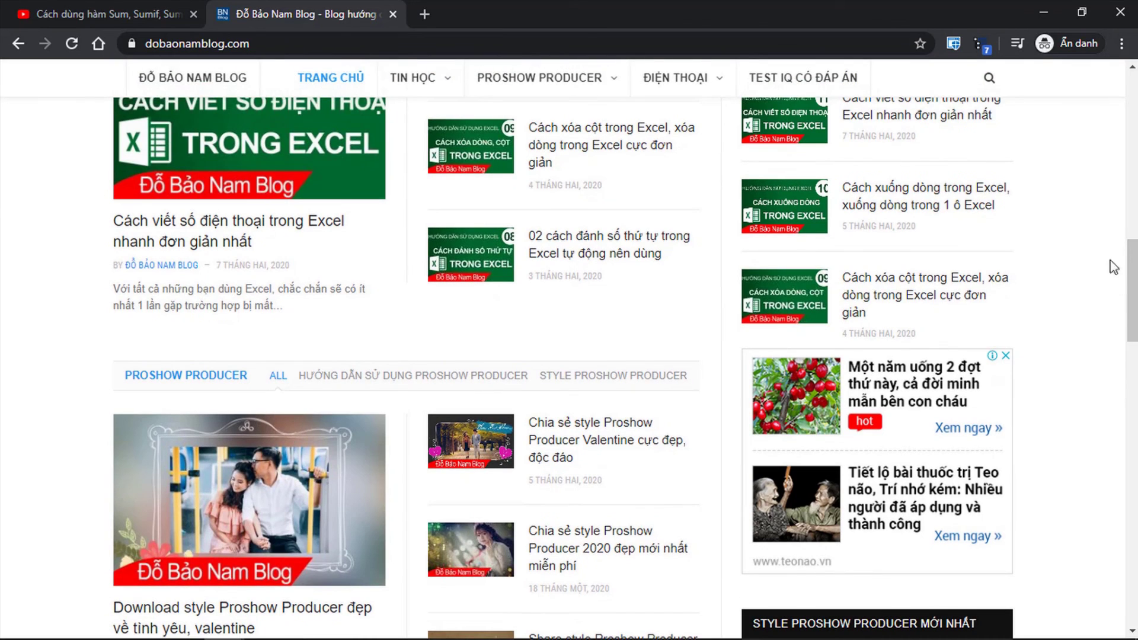